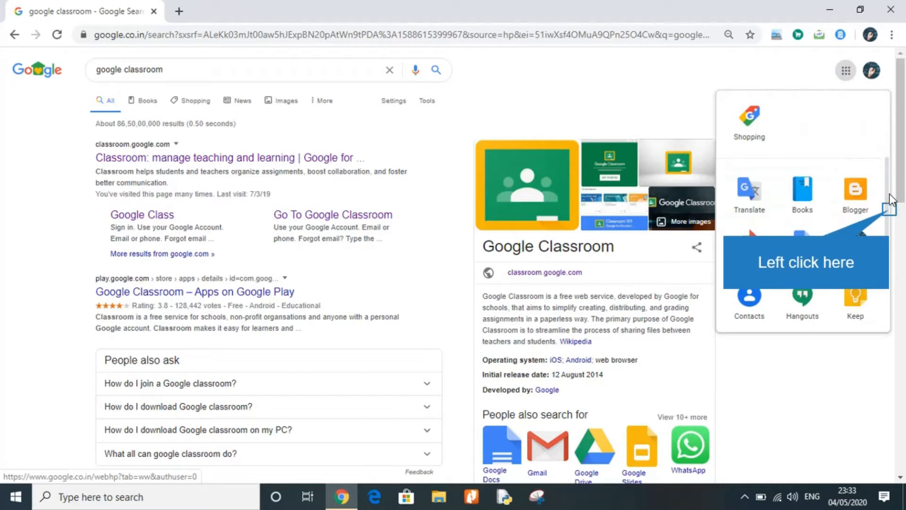
Find Classroom among the Google apps and open it.
left_click_drag(887, 215, 887, 257)
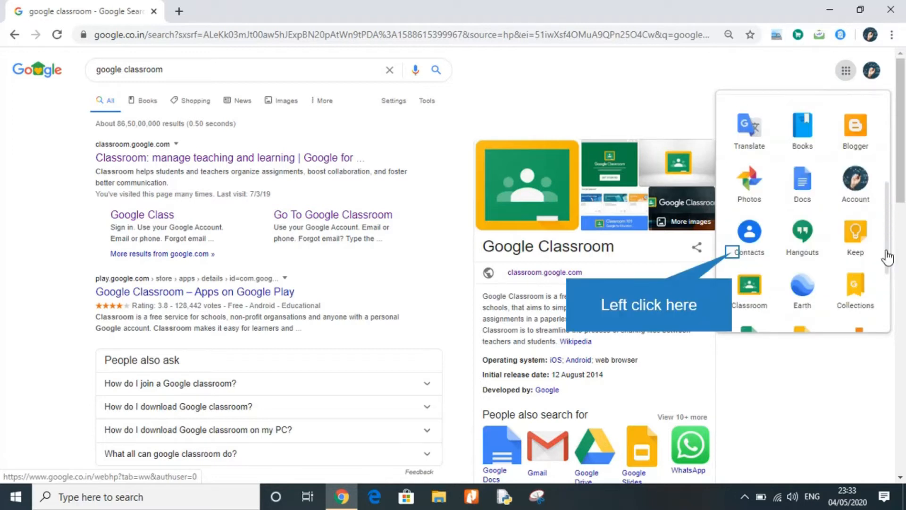
scroll(749, 258, "down", 1)
left_click(744, 255)
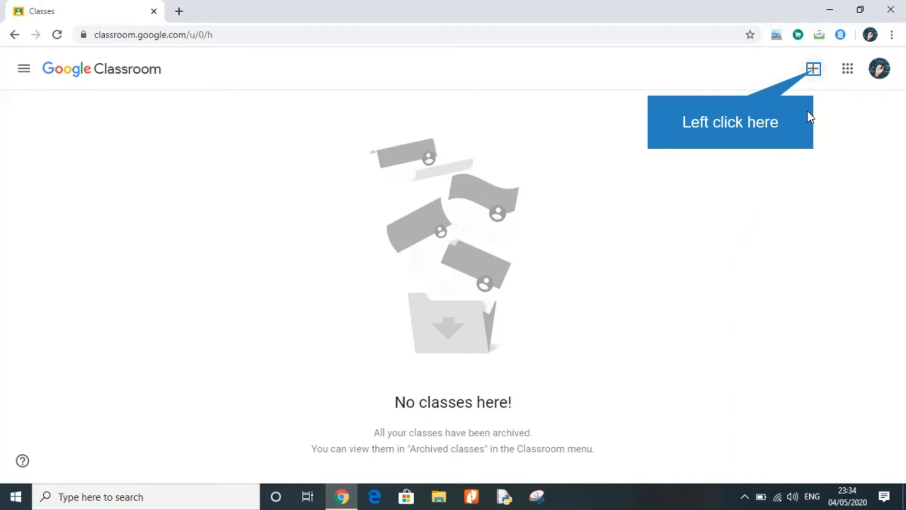
Start creating a new class and accept the notice about not using Classroom at a school with students.
left_click(813, 72)
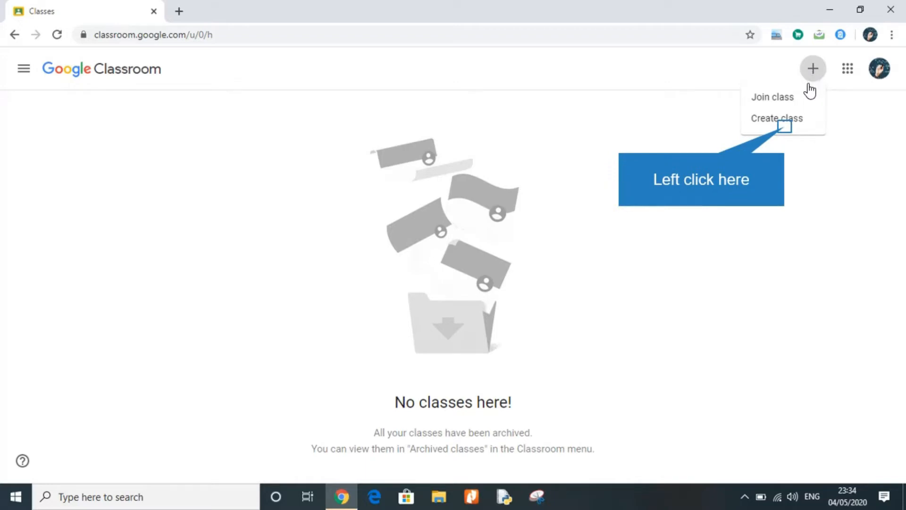
left_click(785, 127)
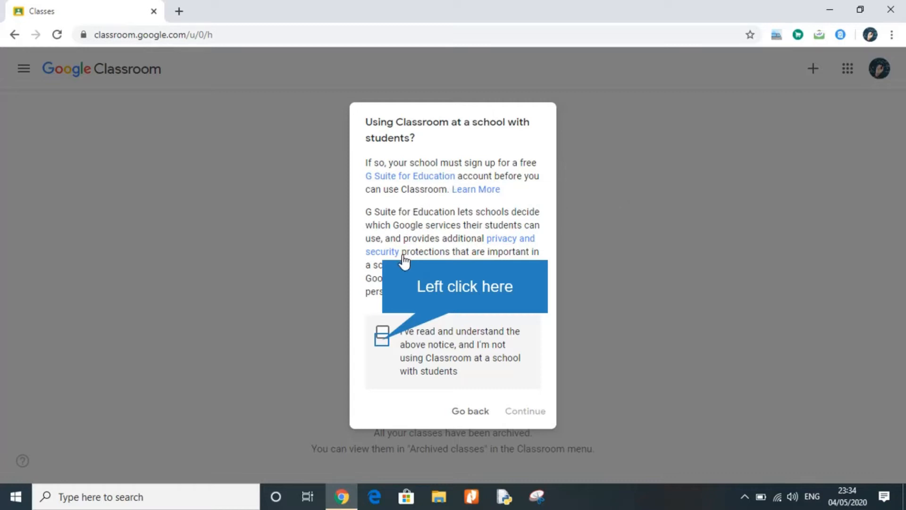
left_click(382, 336)
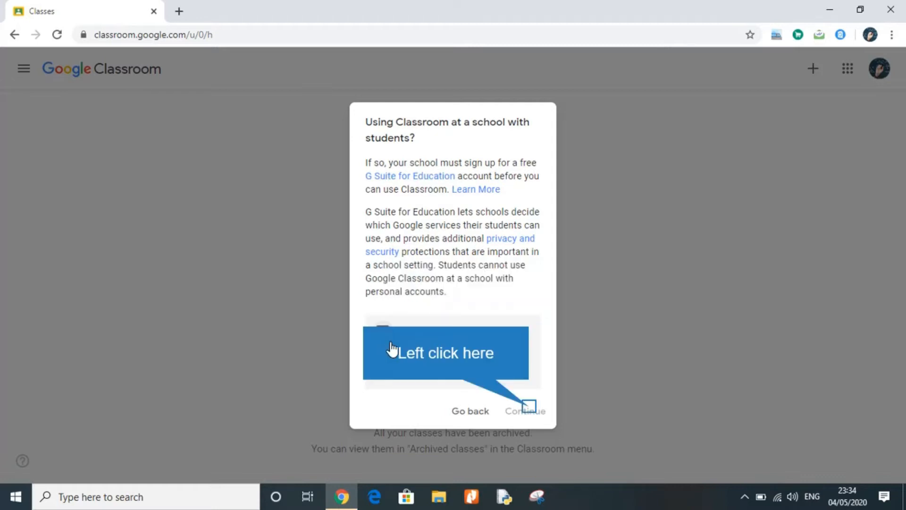
left_click(529, 412)
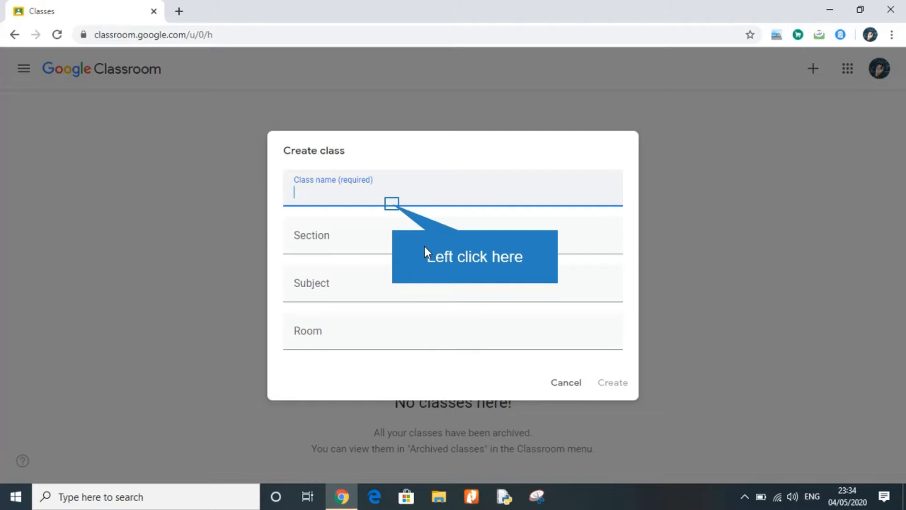
Enter 12th as the class name and A as the section.
left_click(393, 204)
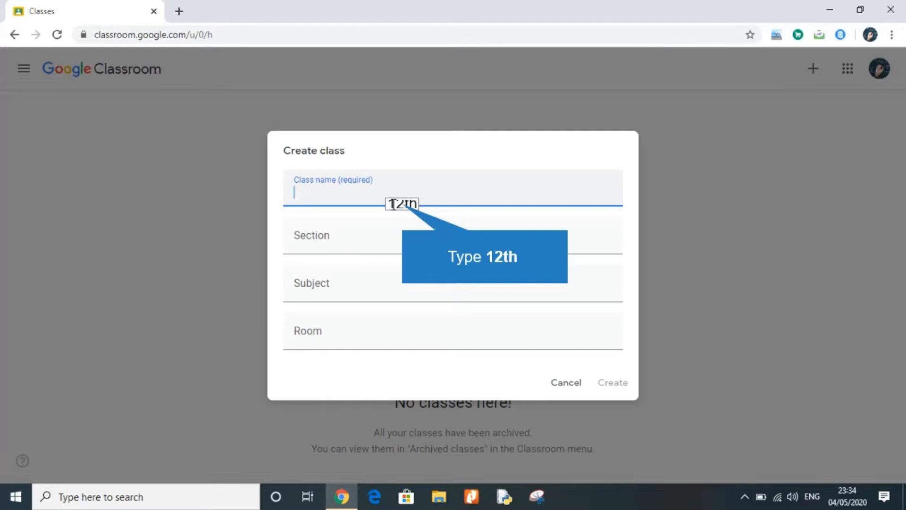
type("12th")
key("Tab")
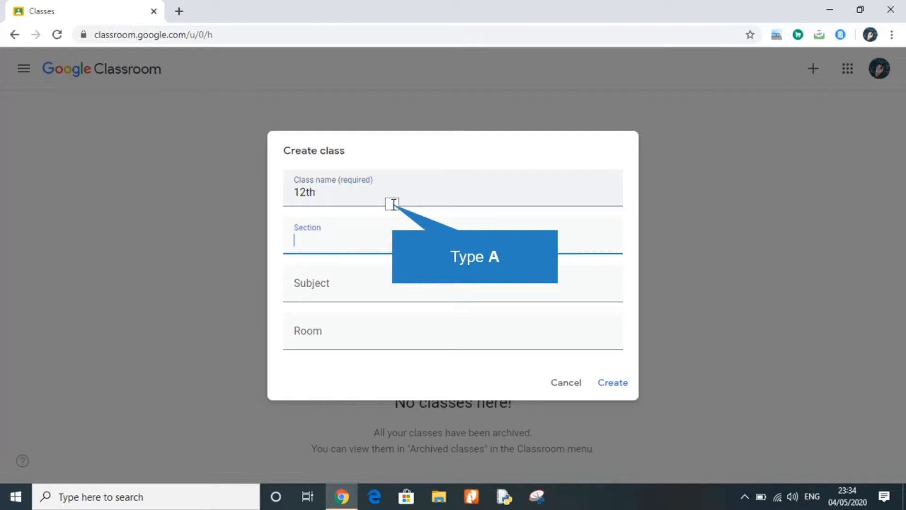
type("A")
key("shift+Tab")
key("Tab")
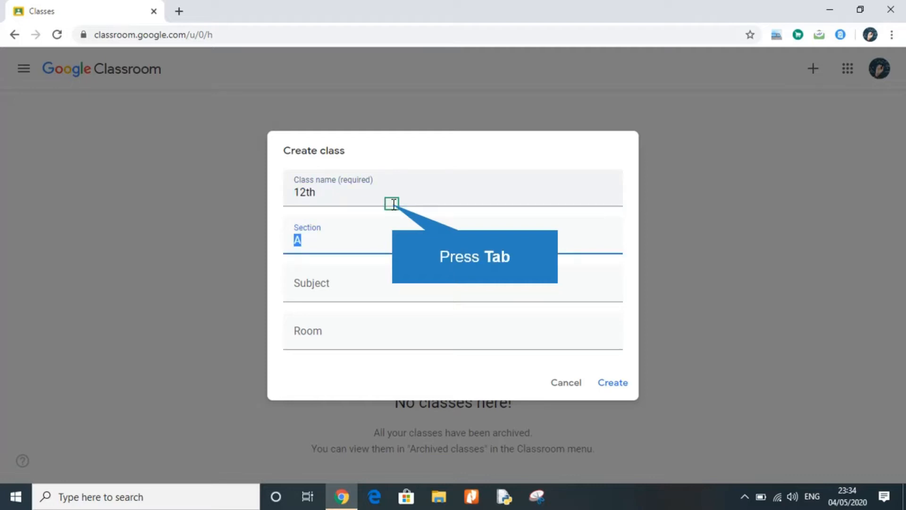
Set the subject to Mathematics using the suggested entry and create the class.
key("Tab")
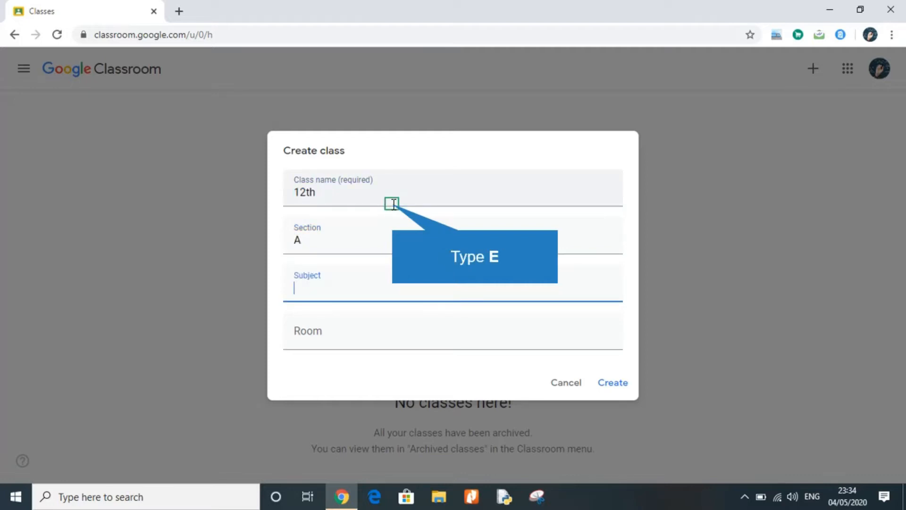
type("E")
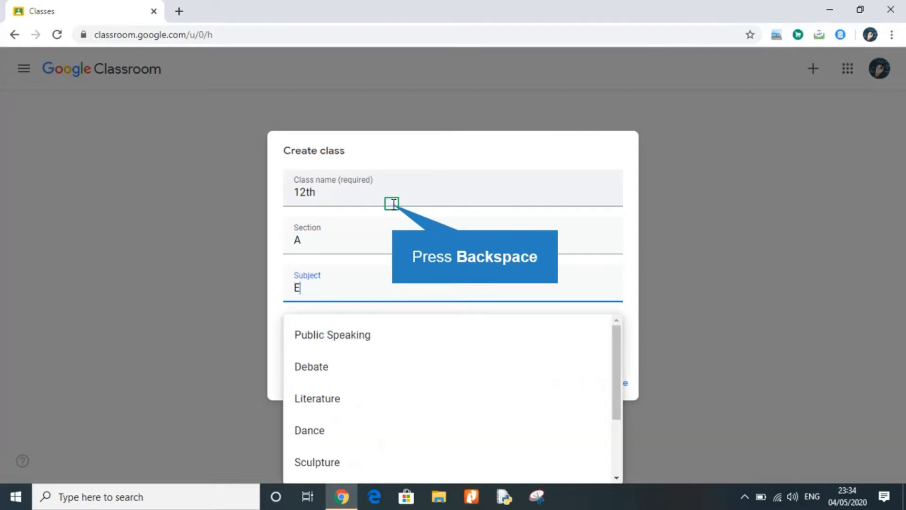
key("BackSpace")
type("M")
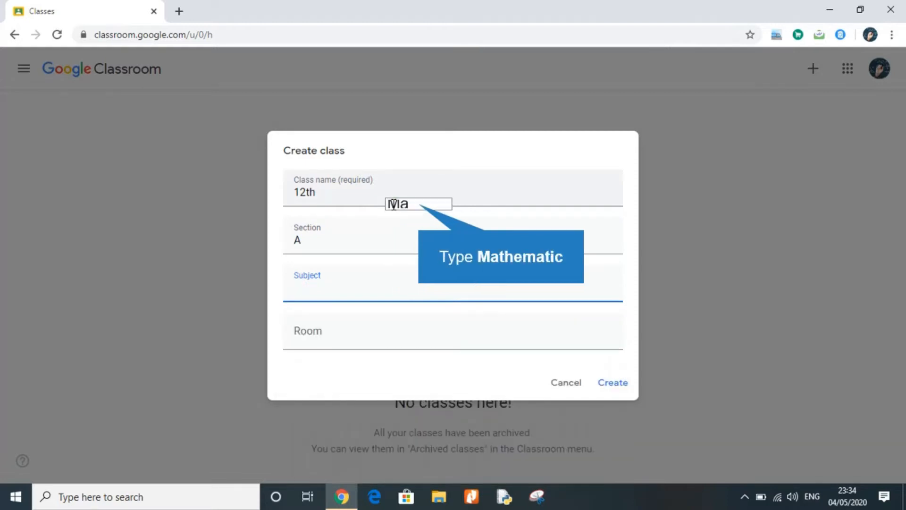
type("athematic")
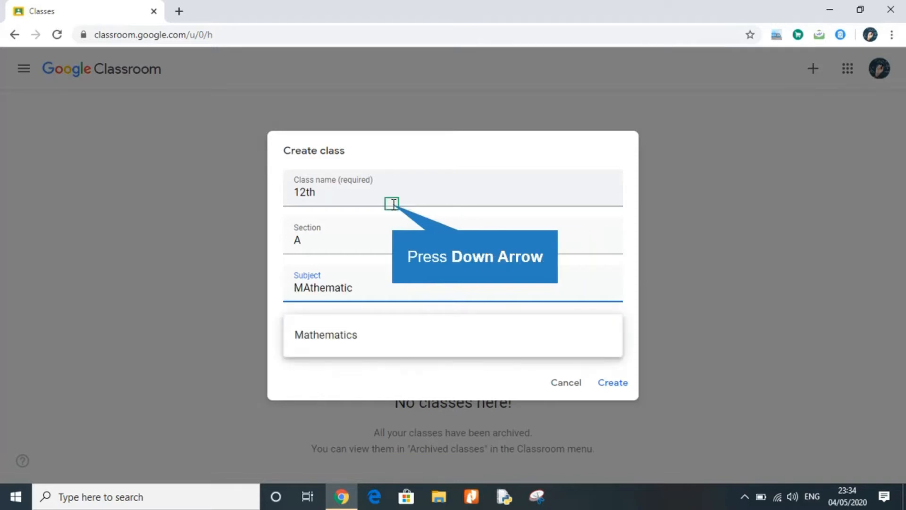
key("Down")
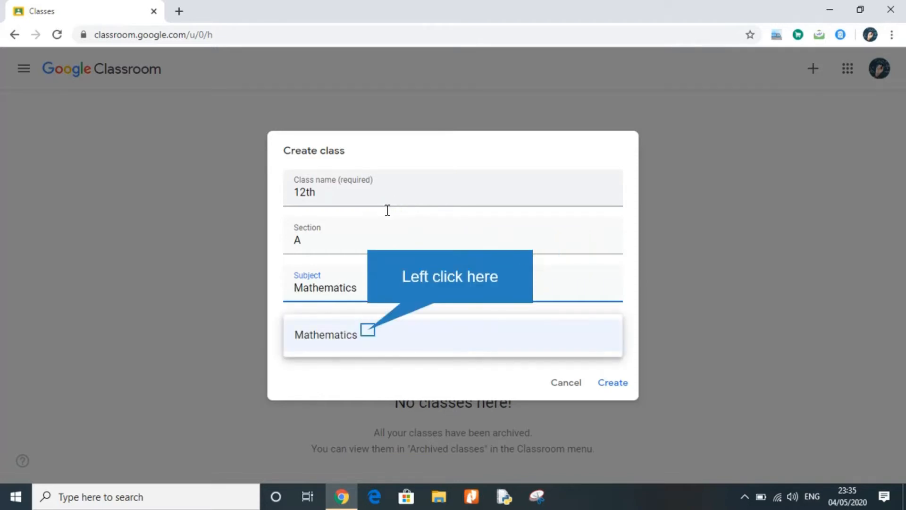
left_click(368, 331)
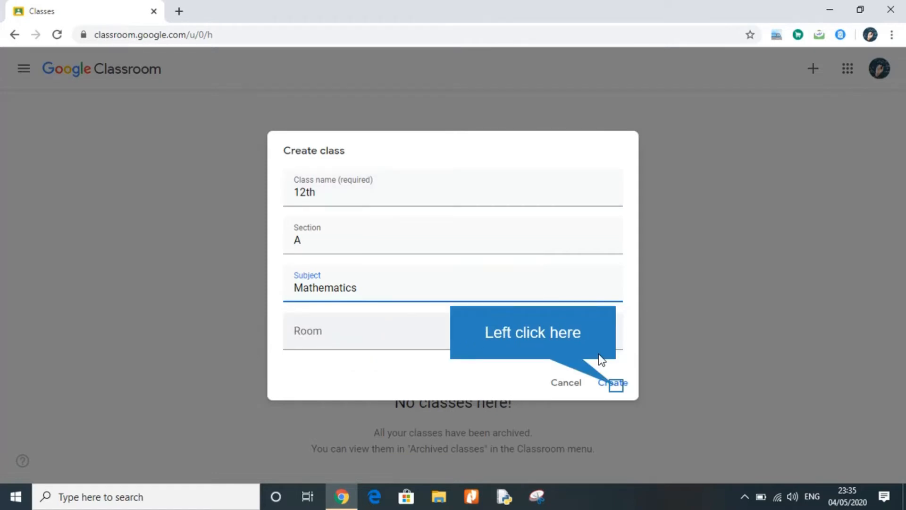
left_click(615, 381)
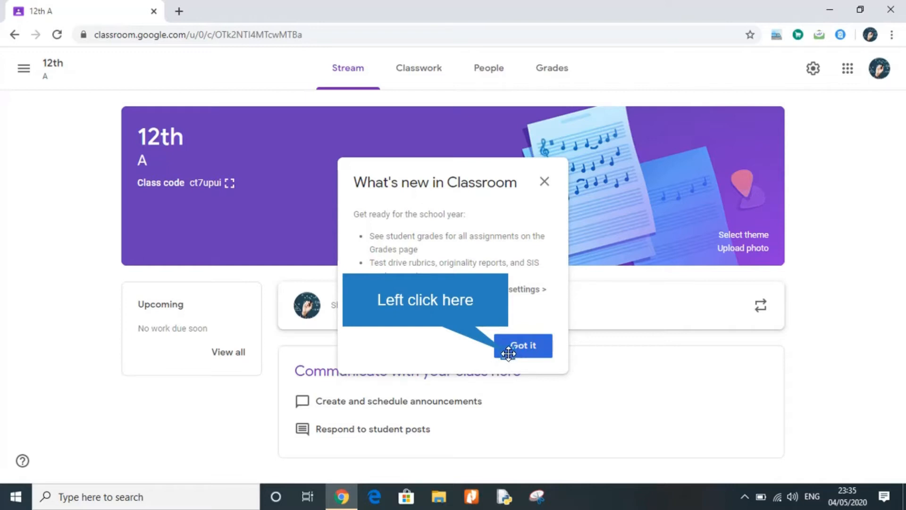
Dismiss the What's new notice, then display the class code enlarged and close it again.
left_click(509, 353)
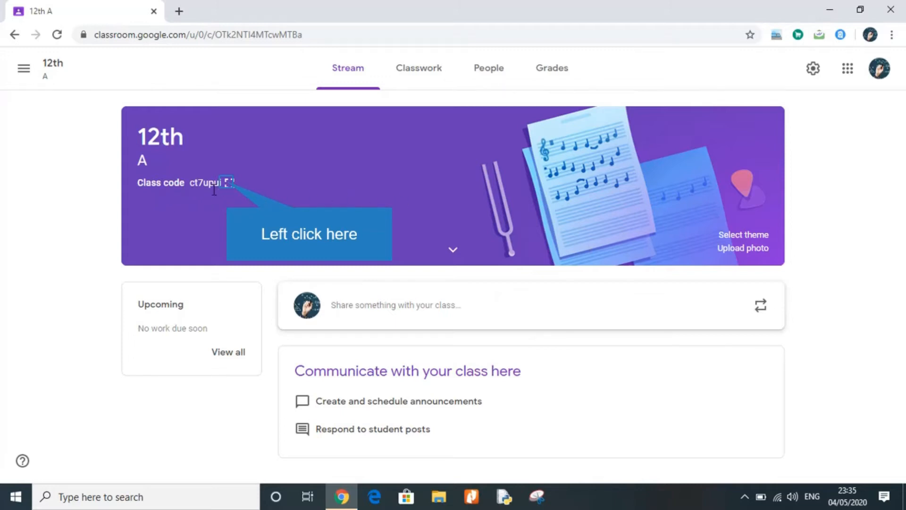
left_click(229, 182)
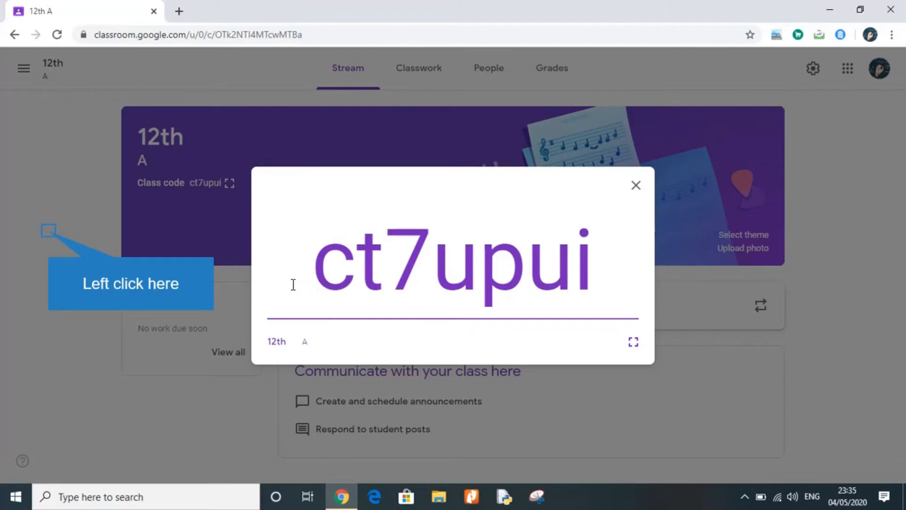
left_click(48, 233)
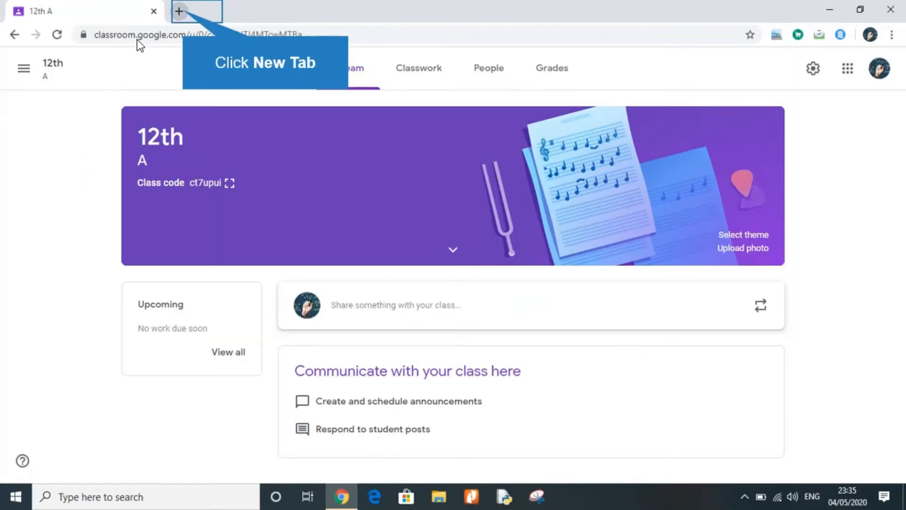
Switch to the other signed-in Google account and start joining a class from there.
left_click(180, 10)
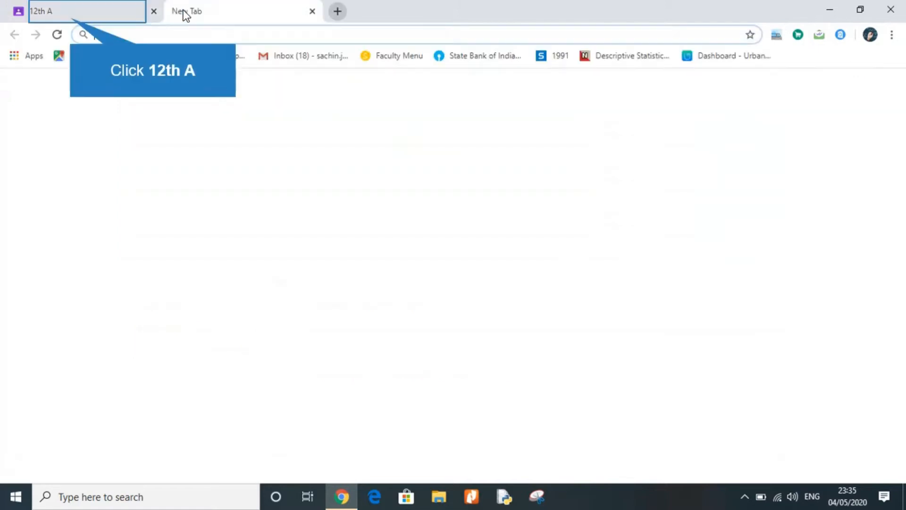
left_click(72, 18)
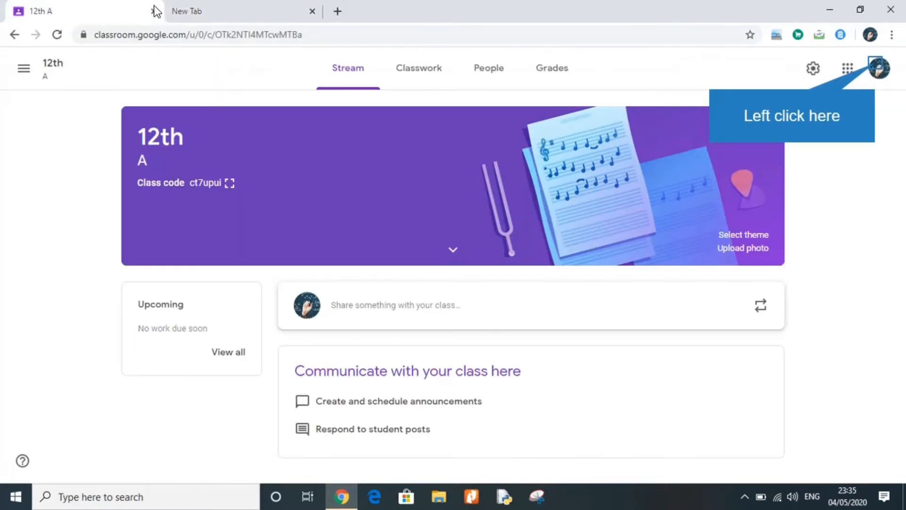
left_click(878, 66)
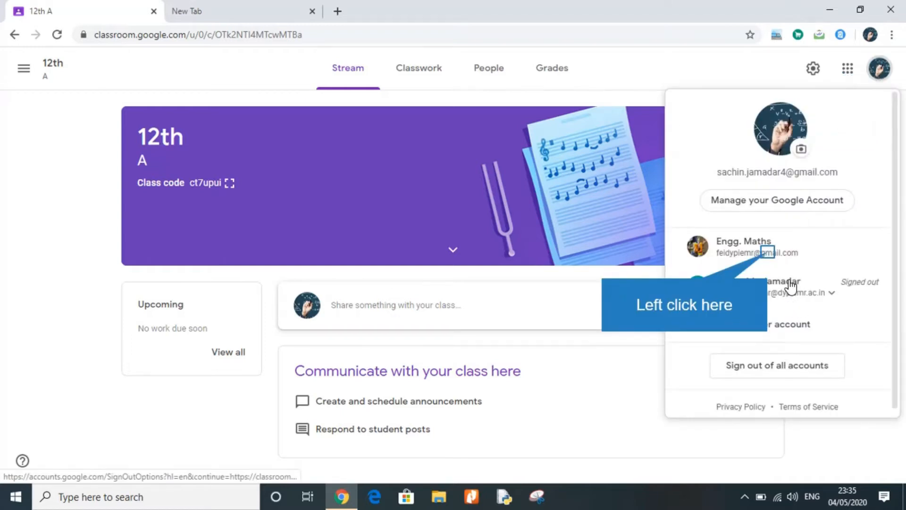
left_click(768, 257)
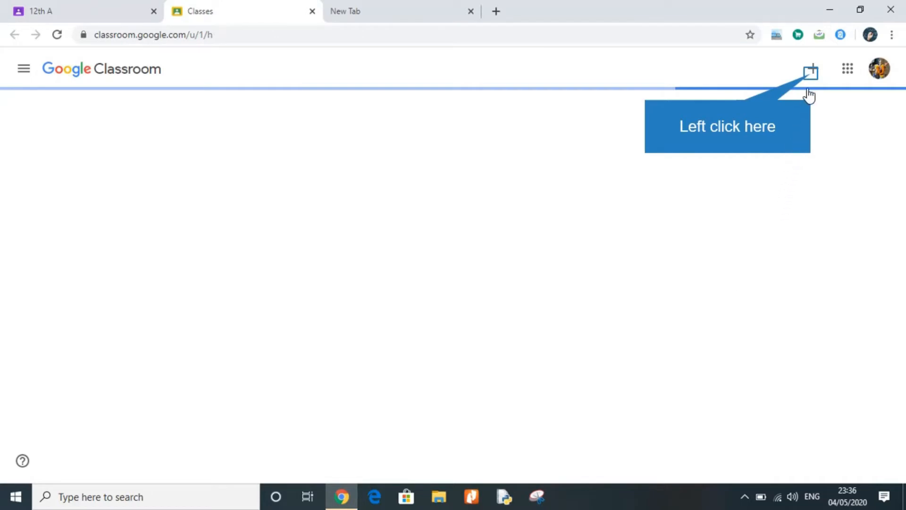
left_click(810, 75)
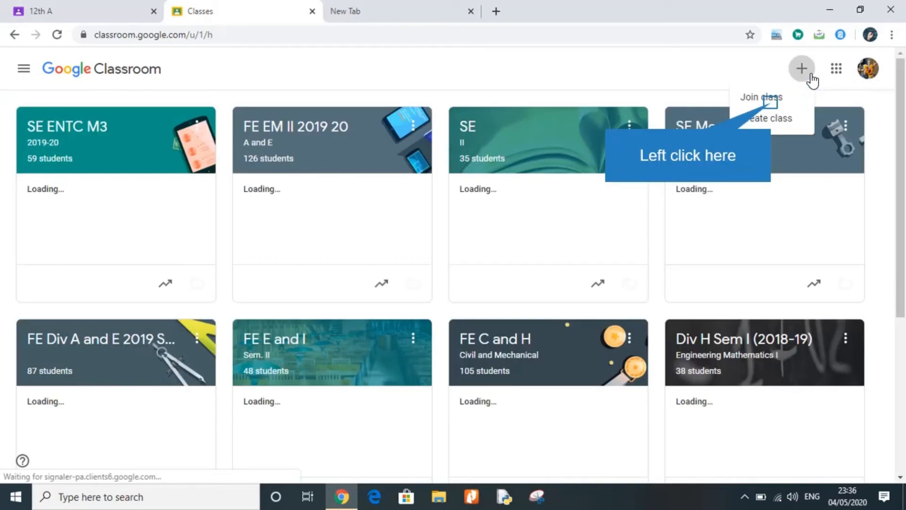
left_click(769, 100)
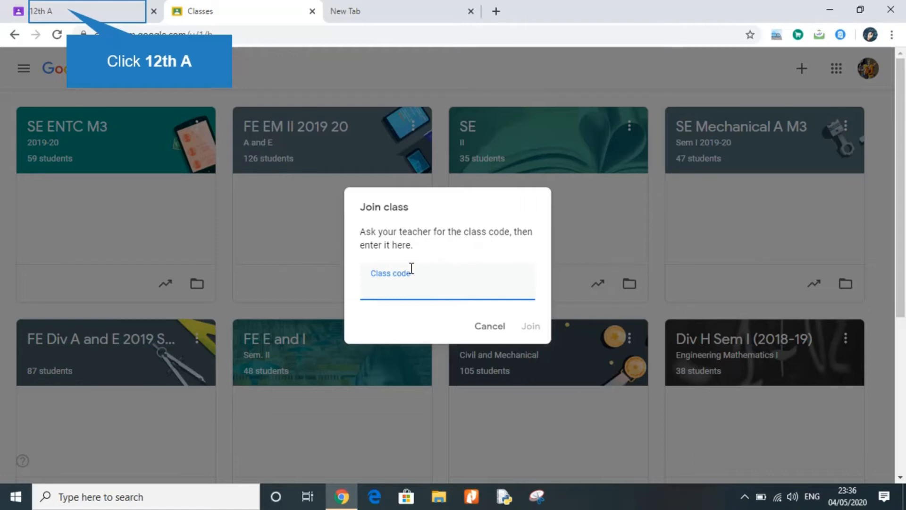
Copy the class code from the teacher's 12th A class and join the class with it in the student account.
left_click(67, 18)
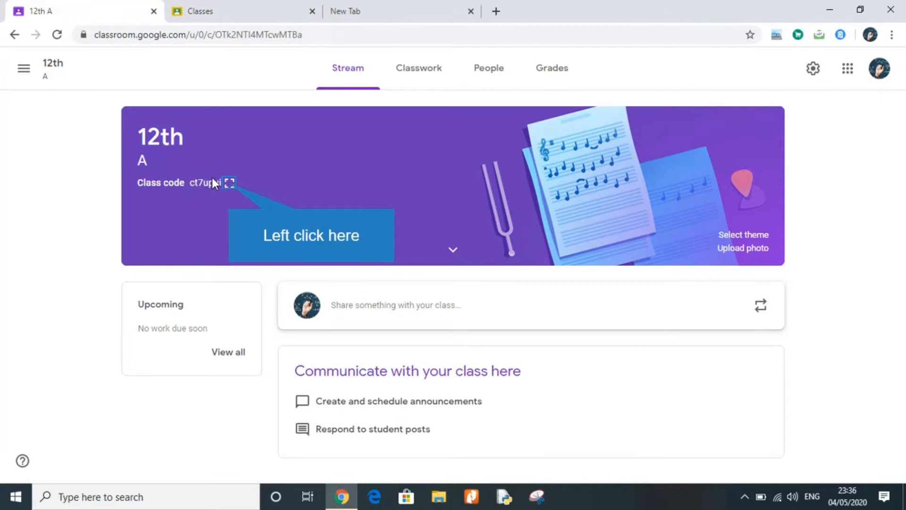
left_click(229, 182)
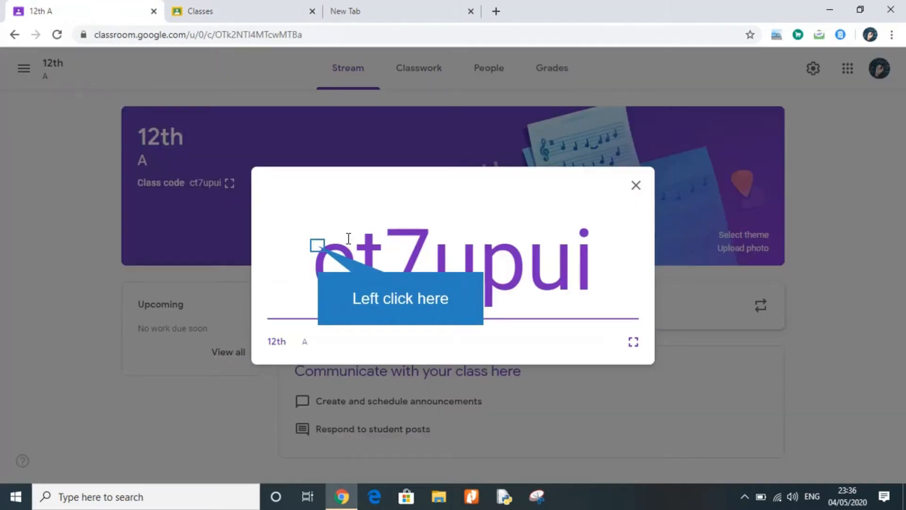
left_click_drag(319, 245, 639, 253)
key("ctrl+c")
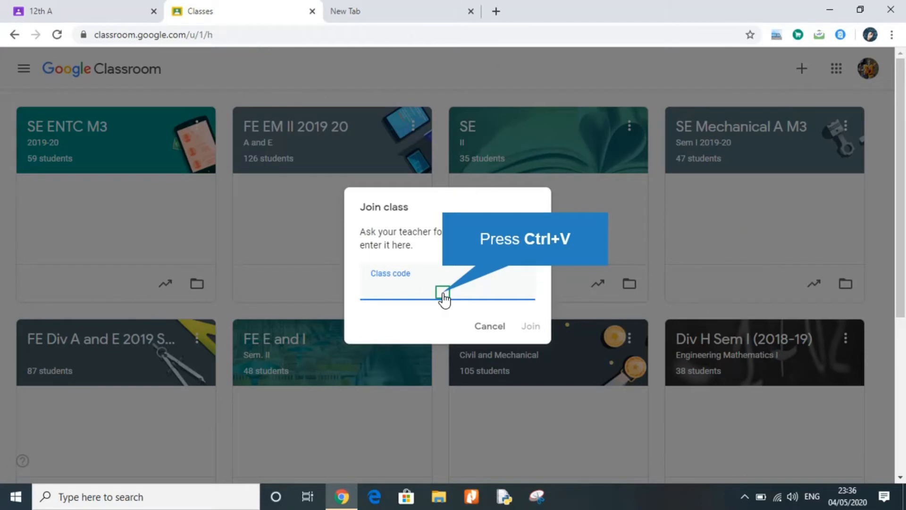
key("ctrl+v")
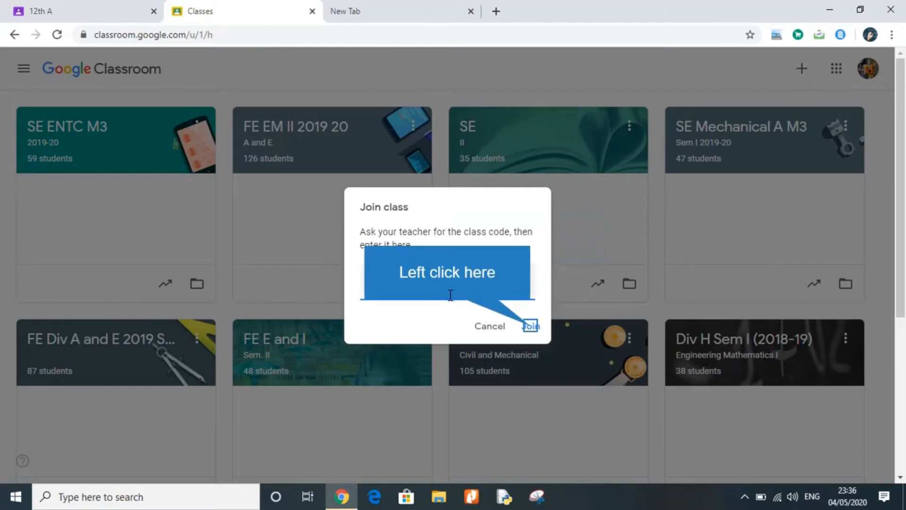
left_click(530, 325)
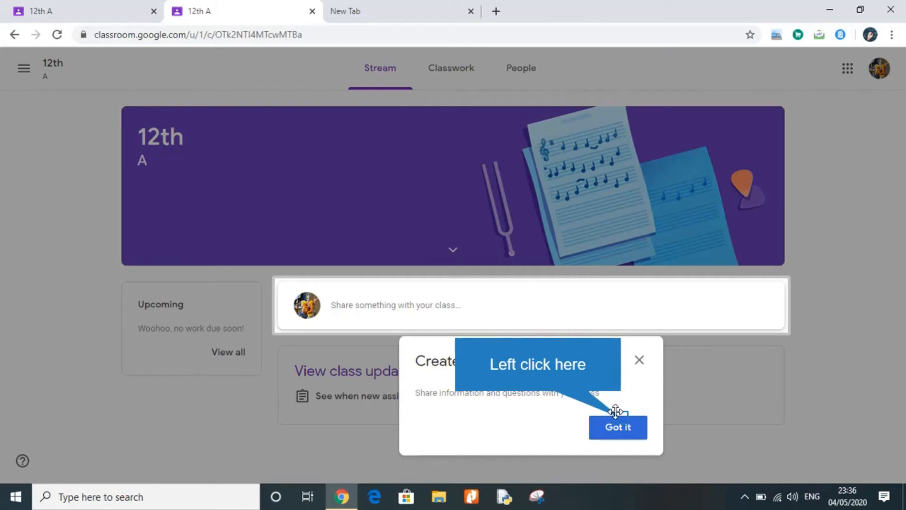
left_click(618, 425)
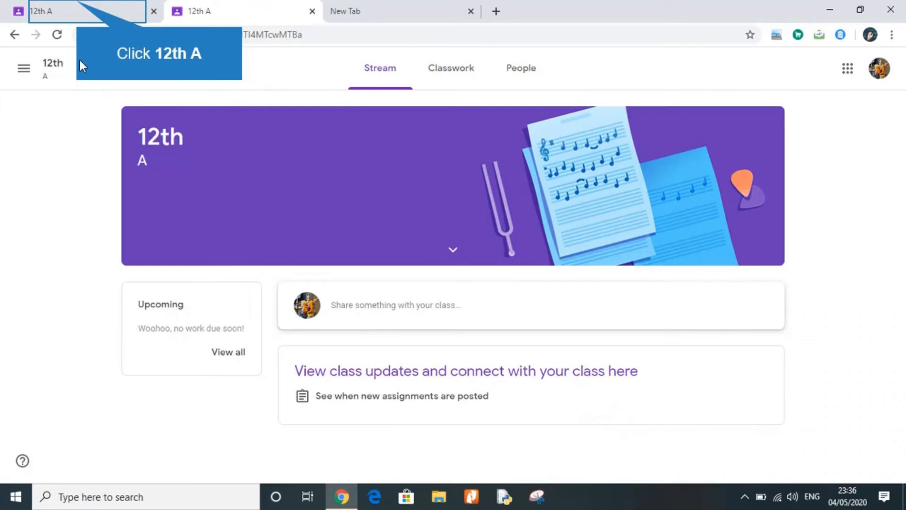
Return to the teacher's 12th A class, close the enlarged class code and view the list of teachers and students.
left_click(81, 10)
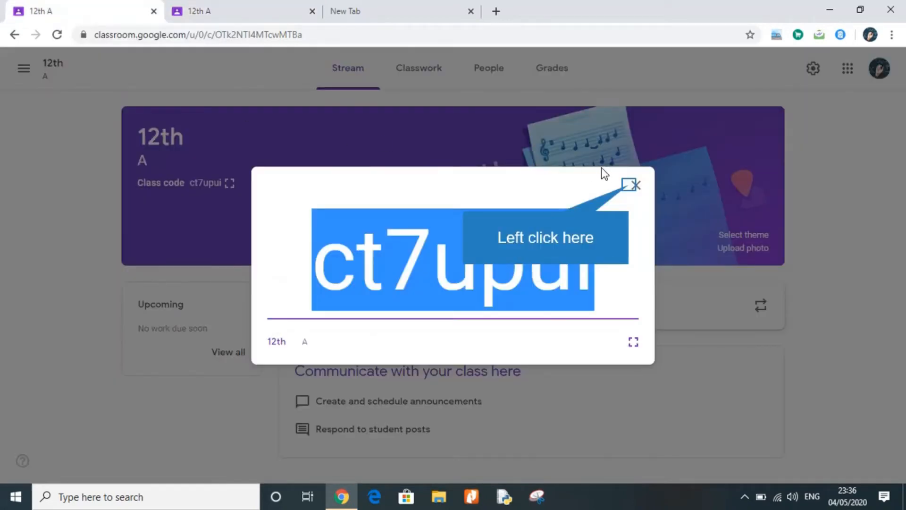
left_click(631, 184)
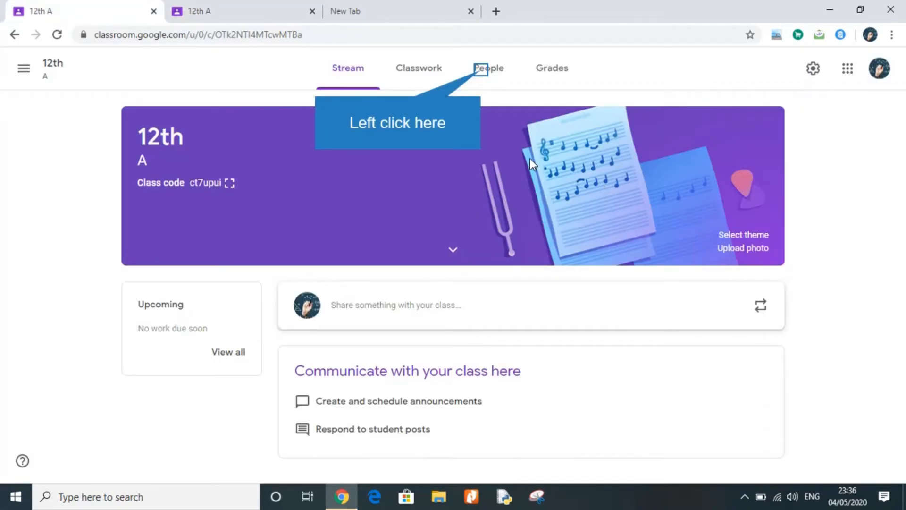
left_click(482, 72)
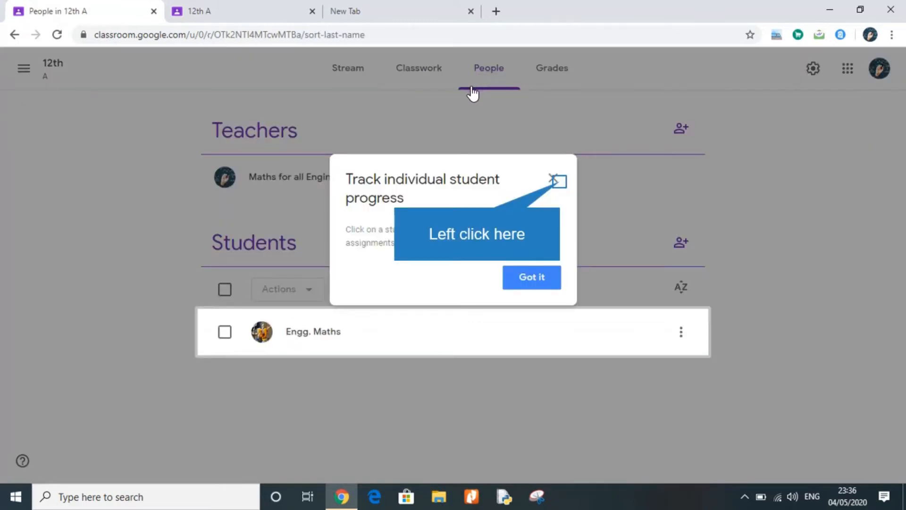
left_click(552, 179)
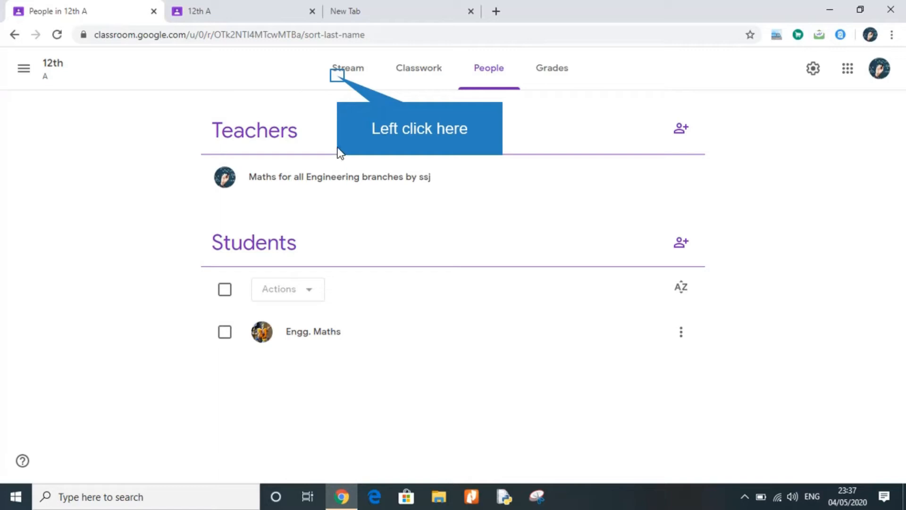
Draft an announcement reading "Notes of 1st Unit" for all students in the 12th A class stream.
left_click(339, 79)
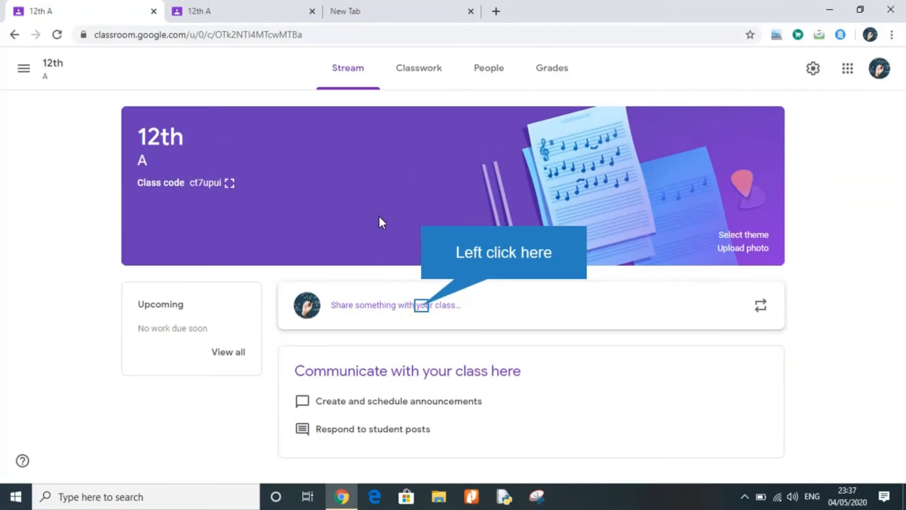
left_click(422, 306)
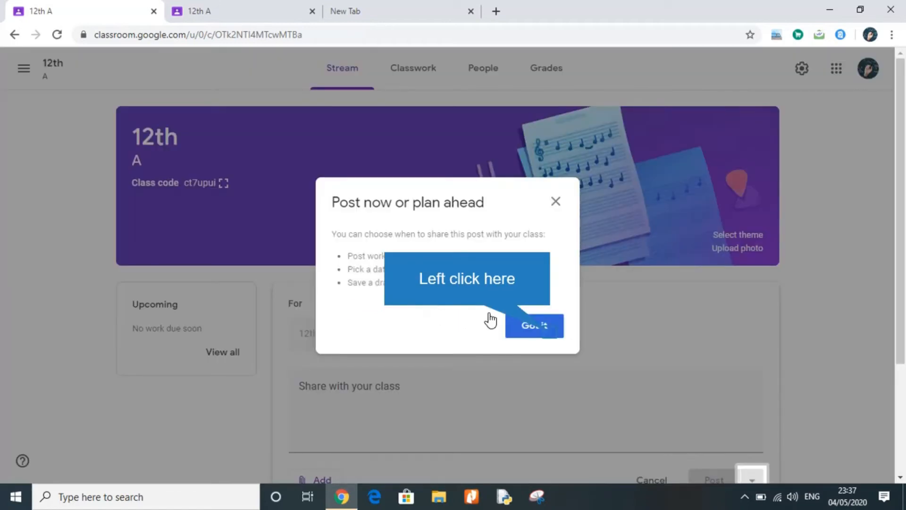
left_click(550, 332)
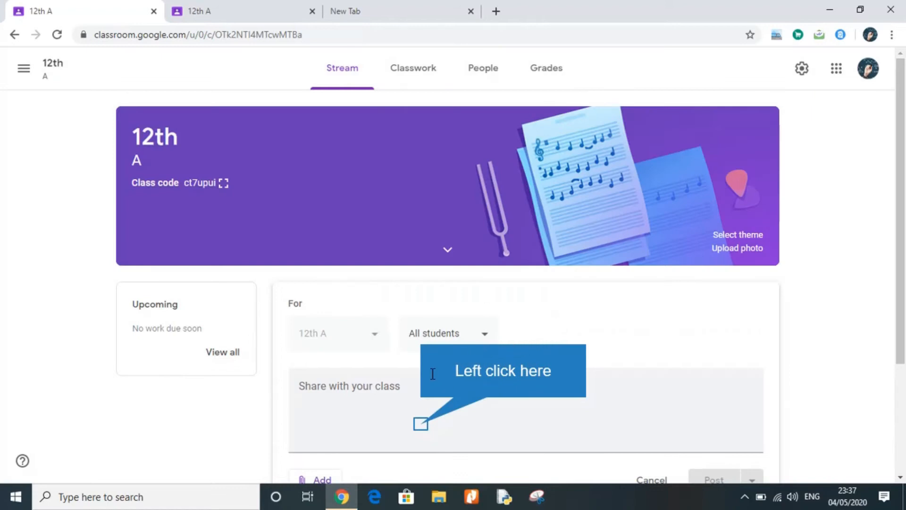
left_click(423, 423)
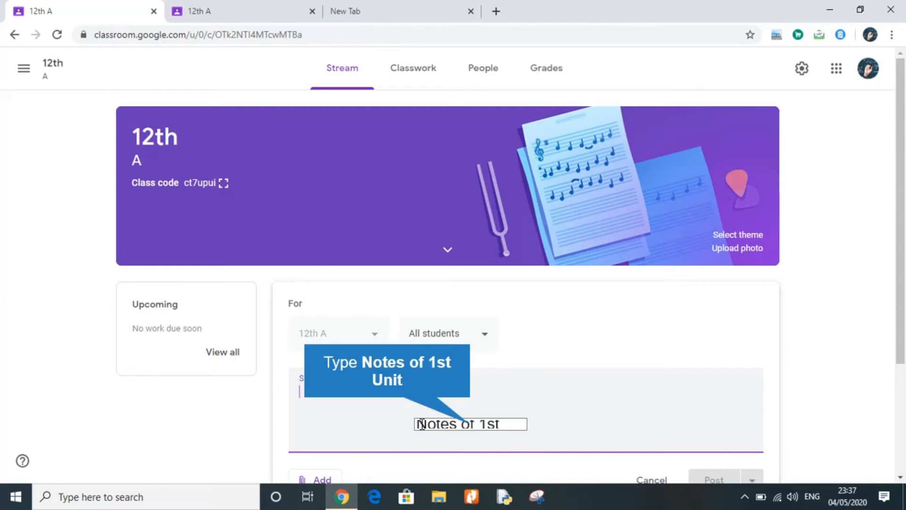
type("Notes of 1st Unit")
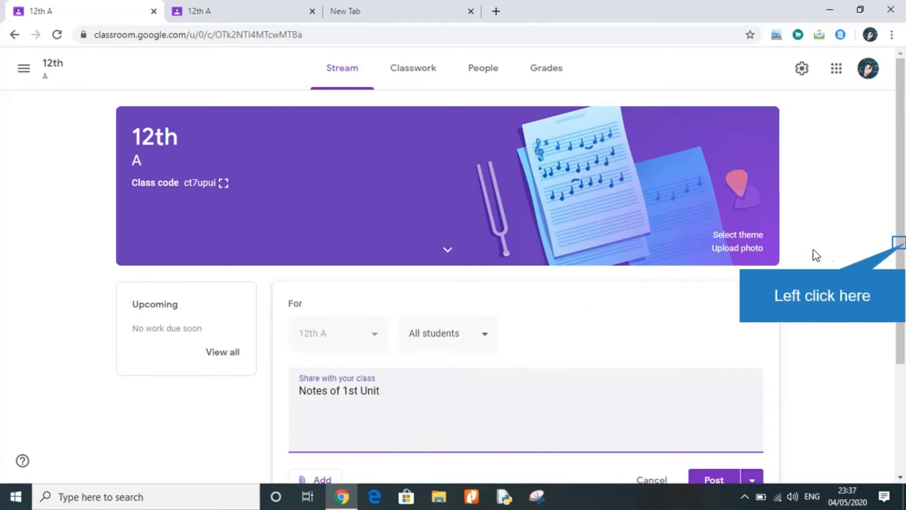
Open the file upload dialog for attaching a file to the announcement, and cancel it without choosing a file.
scroll(903, 246, "down", 2)
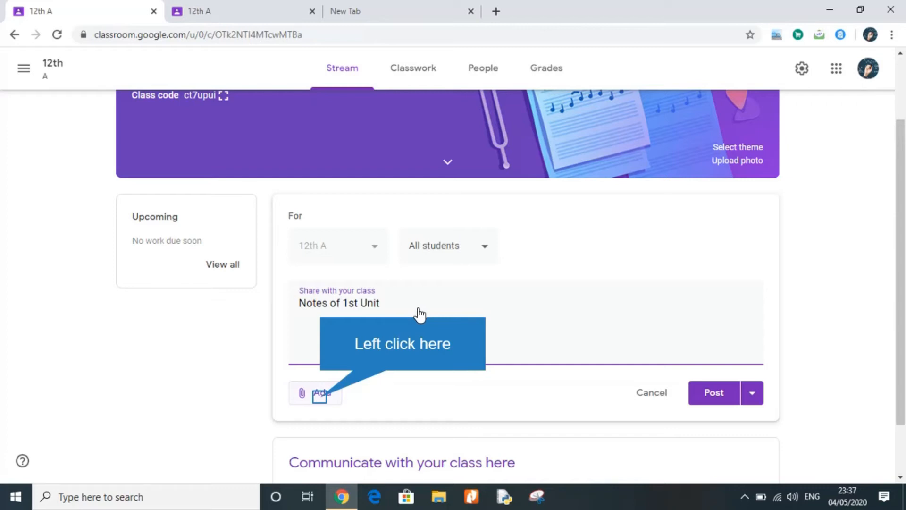
left_click(320, 396)
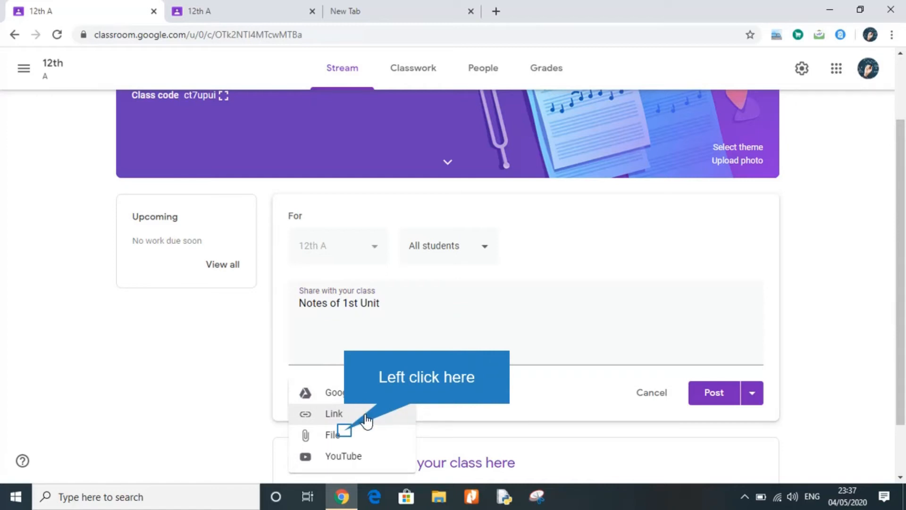
left_click(345, 432)
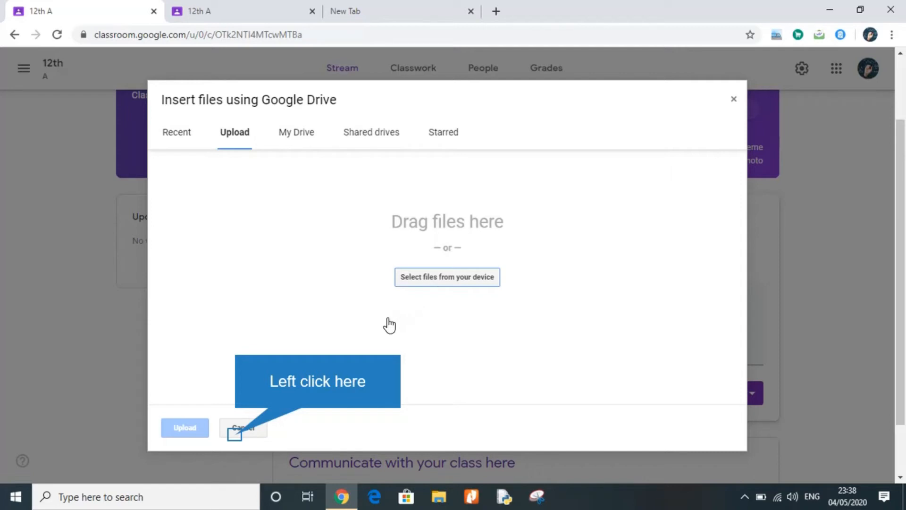
left_click(234, 433)
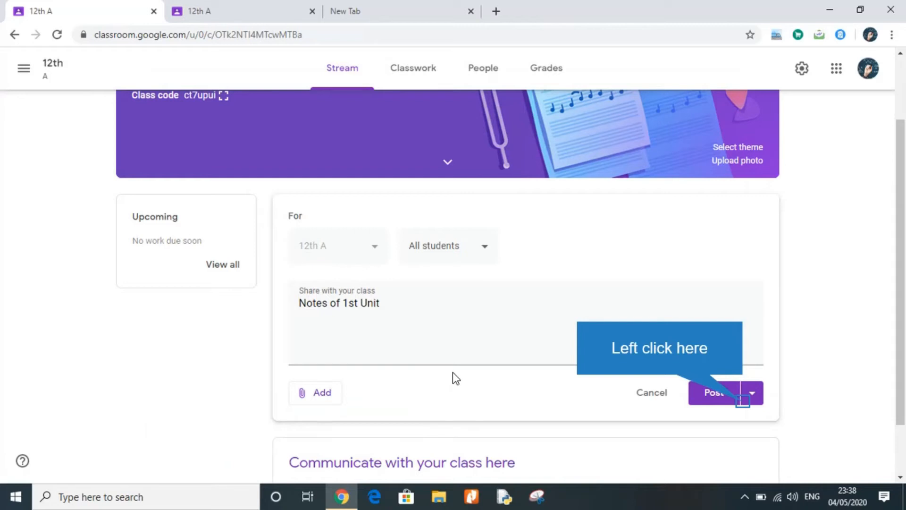
Open the scheduling settings for the announcement and cancel them without scheduling it.
left_click(746, 399)
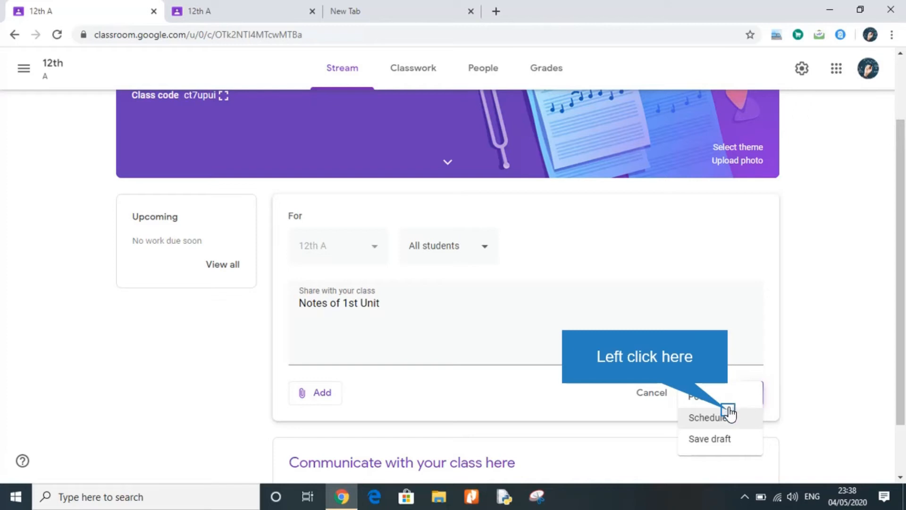
left_click(729, 416)
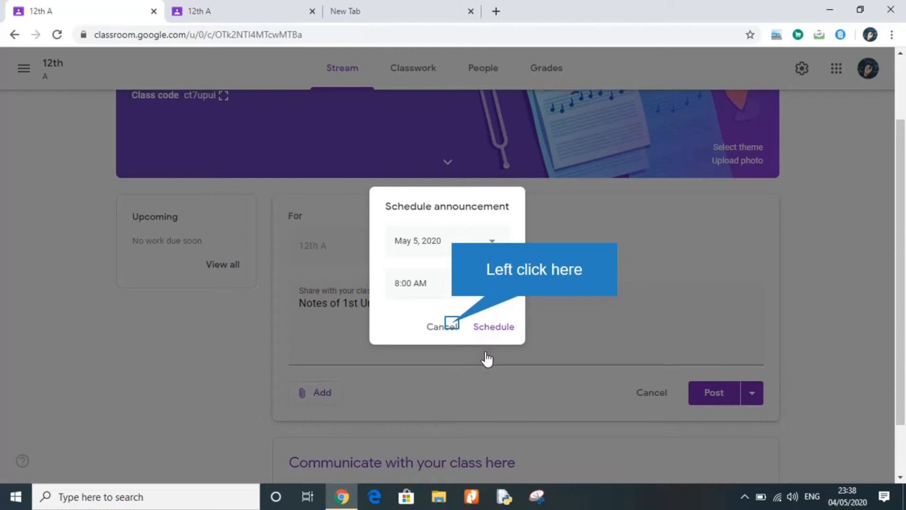
left_click(452, 328)
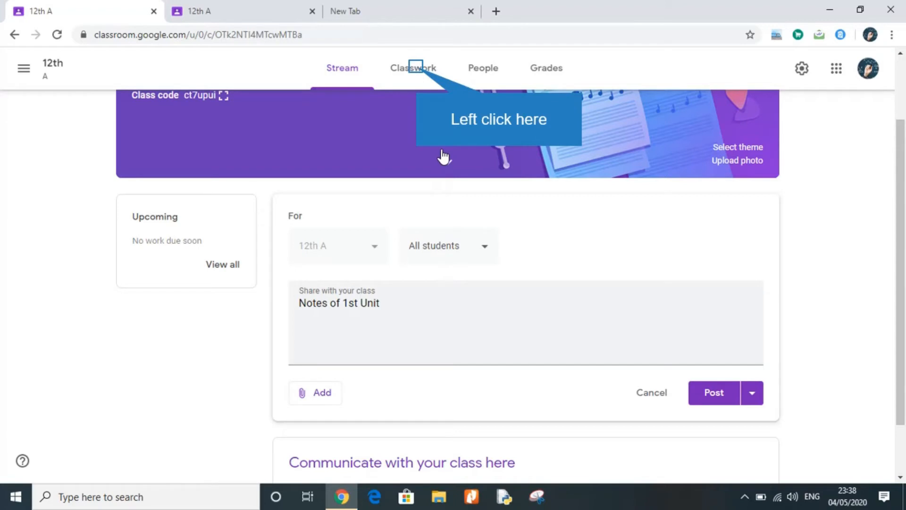
Discard the unposted announcement and start a new assignment in the class's classwork, dismissing the materials tip.
left_click(415, 67)
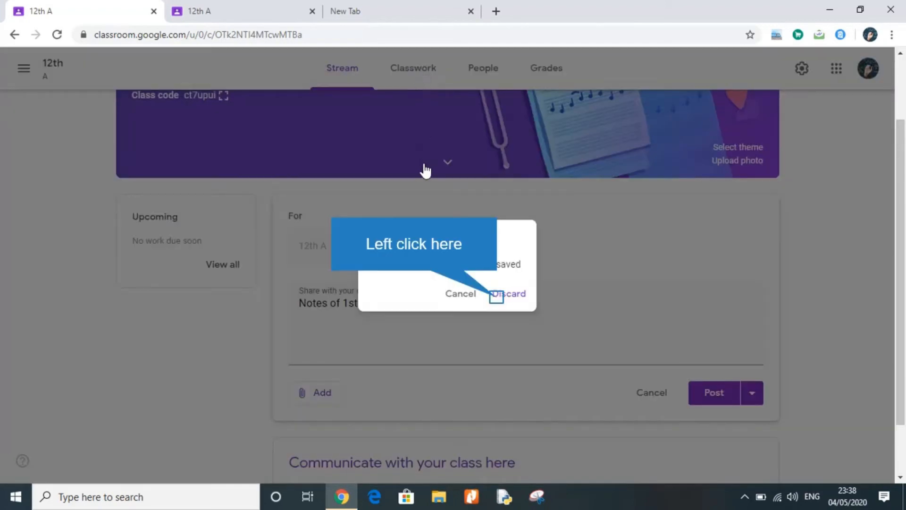
left_click(500, 297)
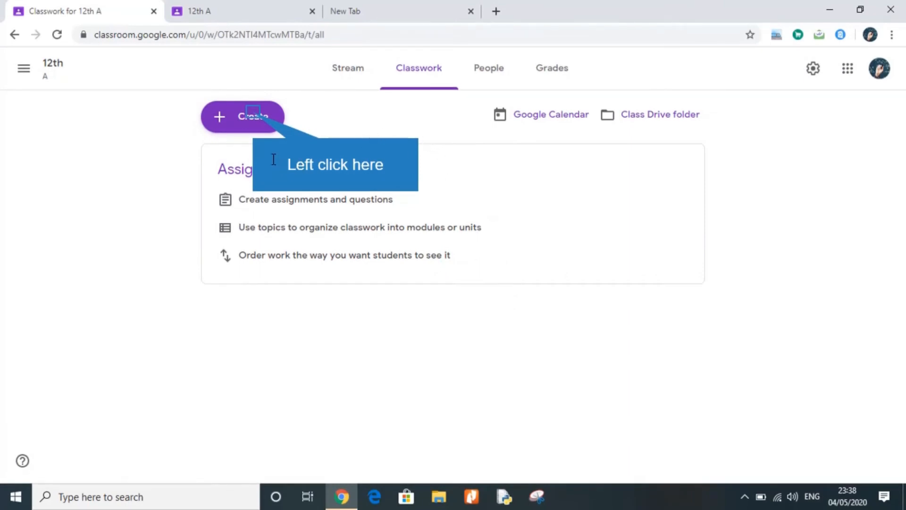
left_click(255, 117)
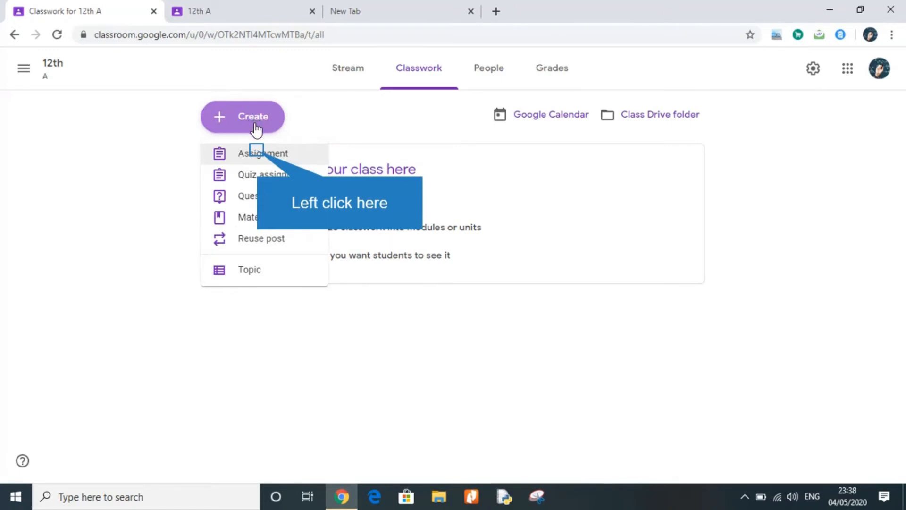
left_click(258, 157)
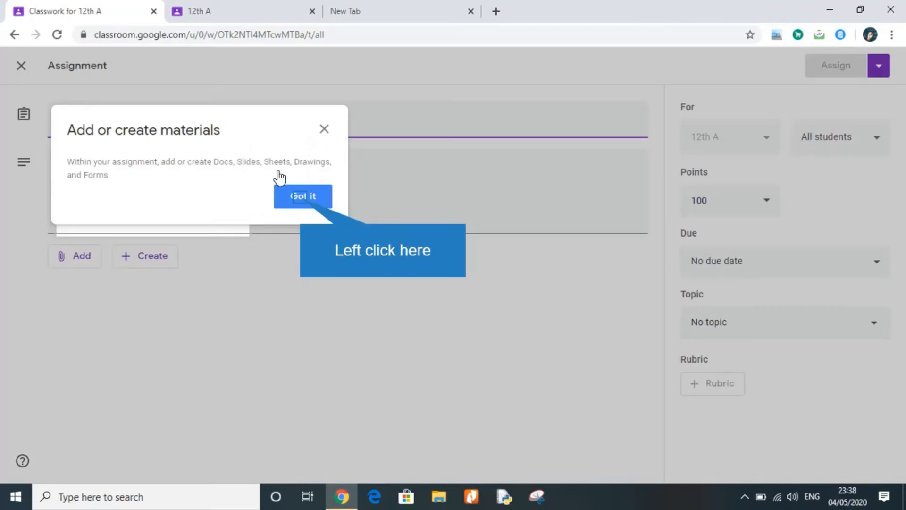
left_click(299, 197)
Title the assignment "Assignment 1" and enter the instructions "Write ans on Both side rolling pages".
type("A")
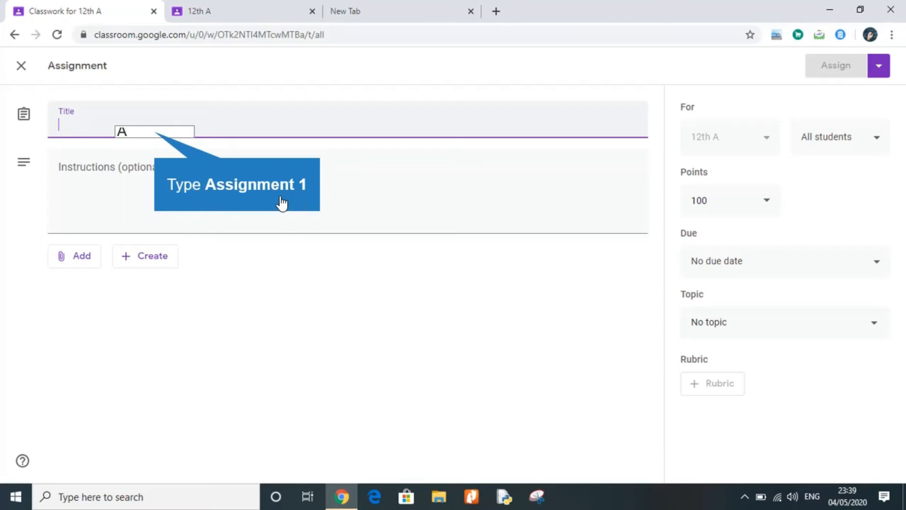
type("ssig")
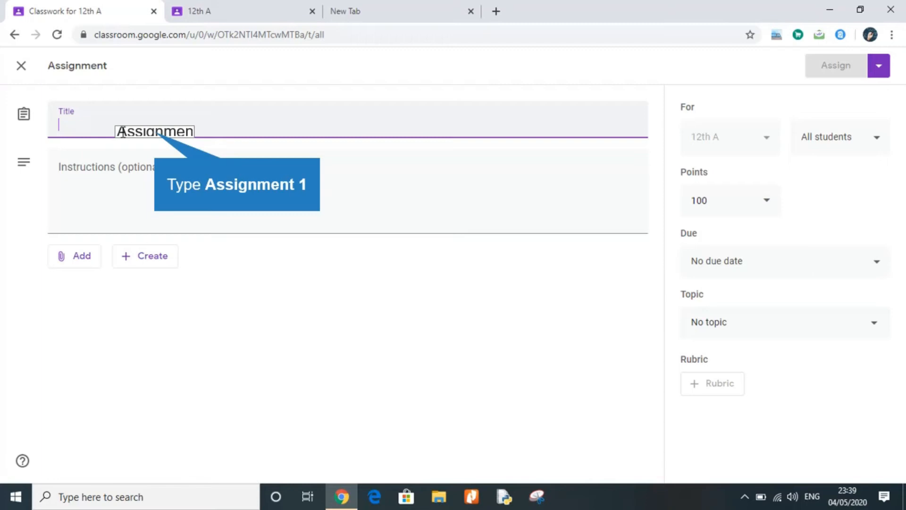
type("nment 1")
key("Tab")
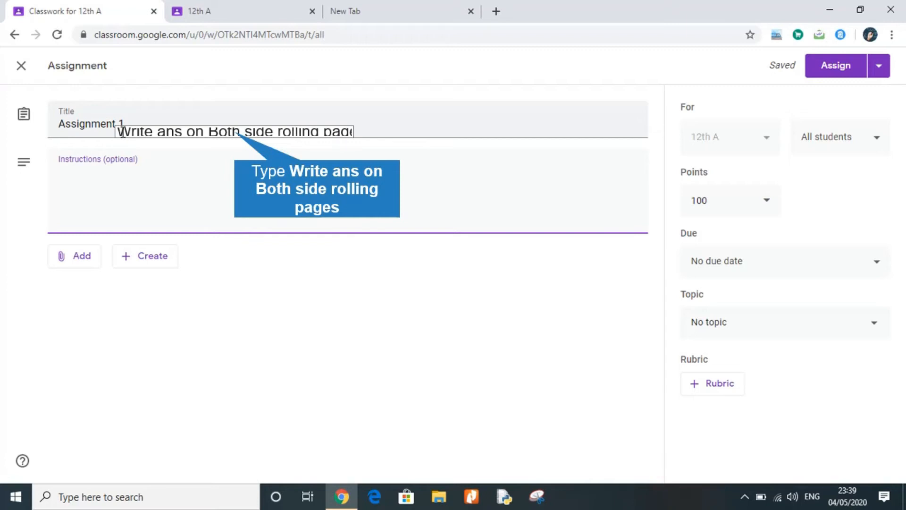
type("Write ans on Both side rolling pages")
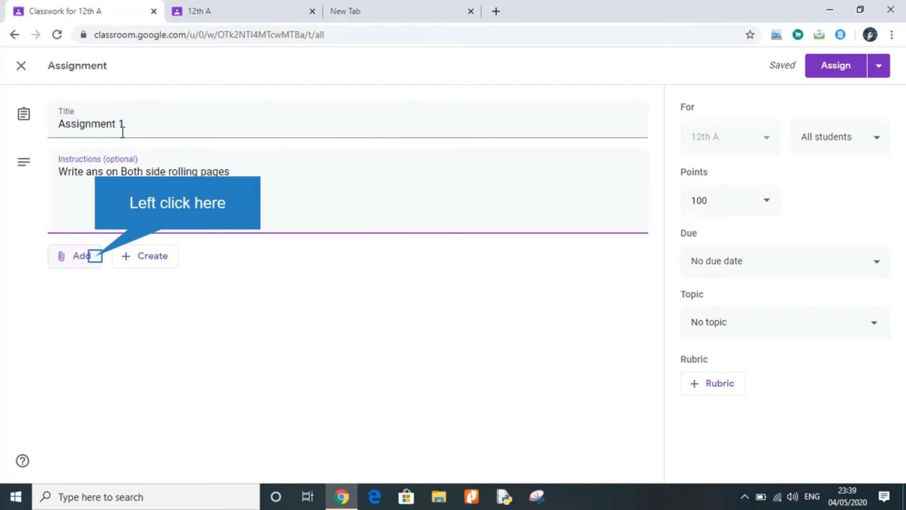
Upload linear_diff_equations MCQ.pdf from the Downloads folder and attach it to the assignment.
left_click(97, 258)
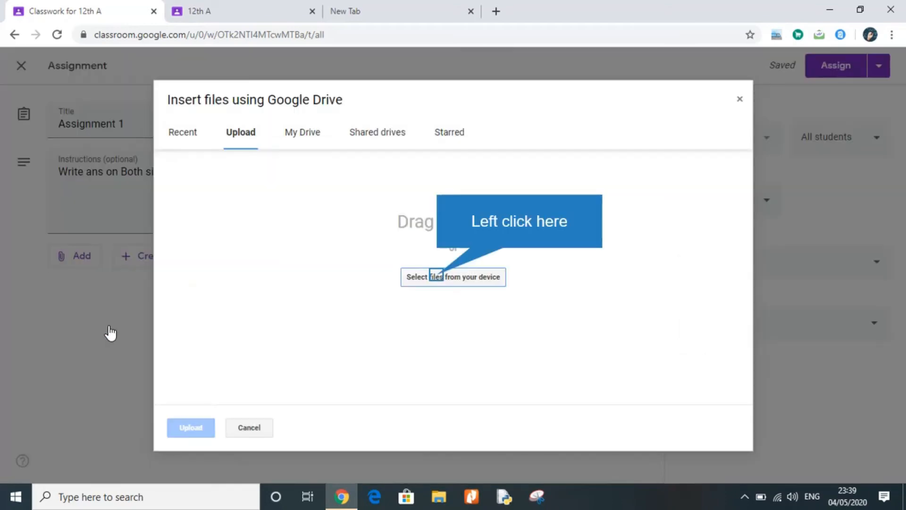
left_click(103, 327)
left_click(437, 278)
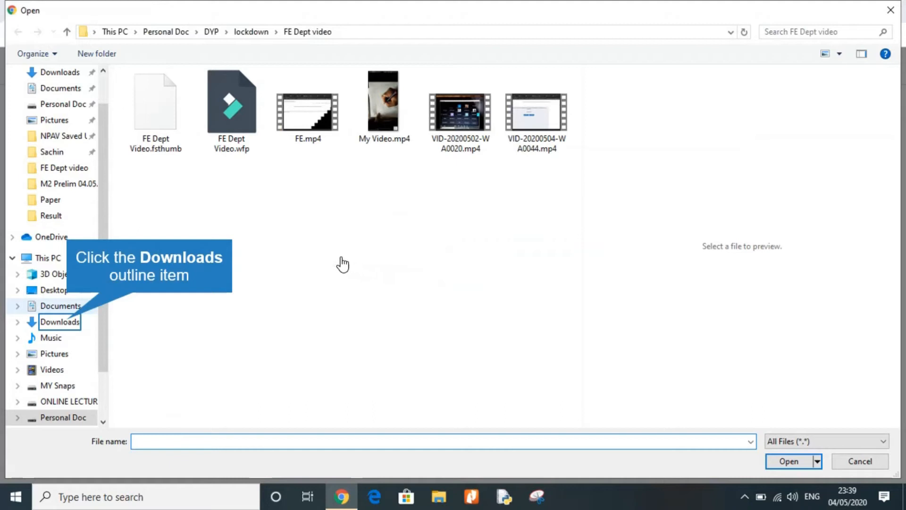
left_click(70, 323)
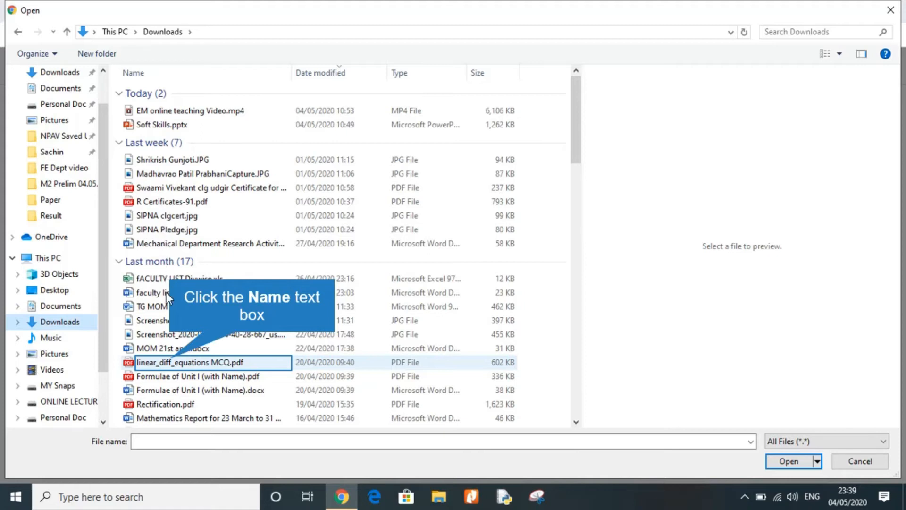
left_click(169, 359)
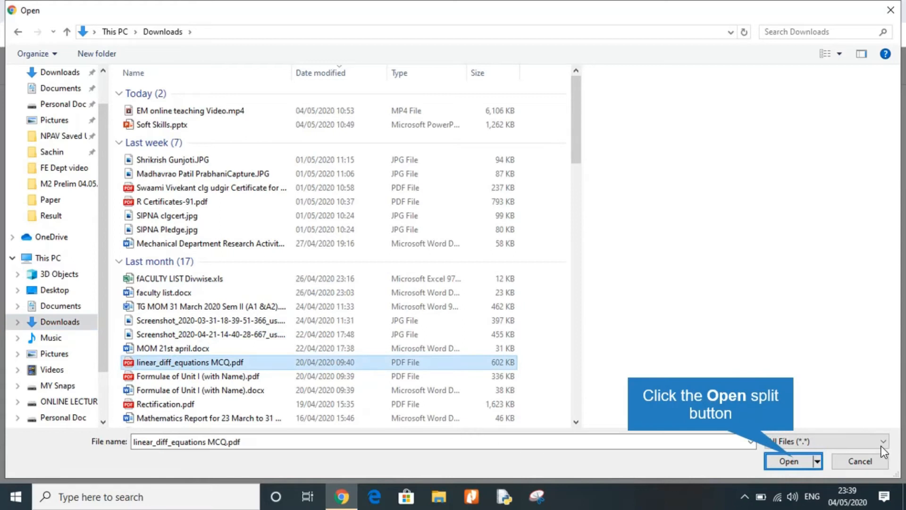
left_click(791, 458)
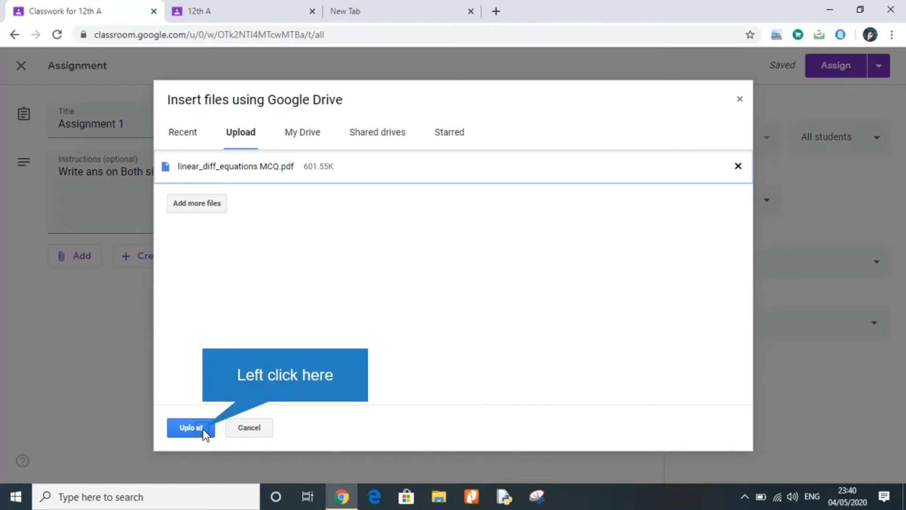
left_click(191, 427)
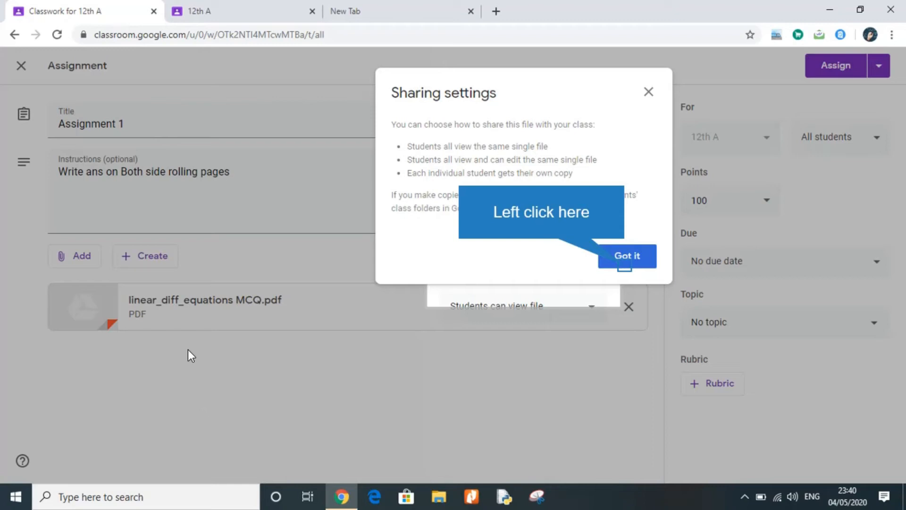
Dismiss the sharing settings notice and set the attached PDF to make a copy for each student.
left_click(626, 256)
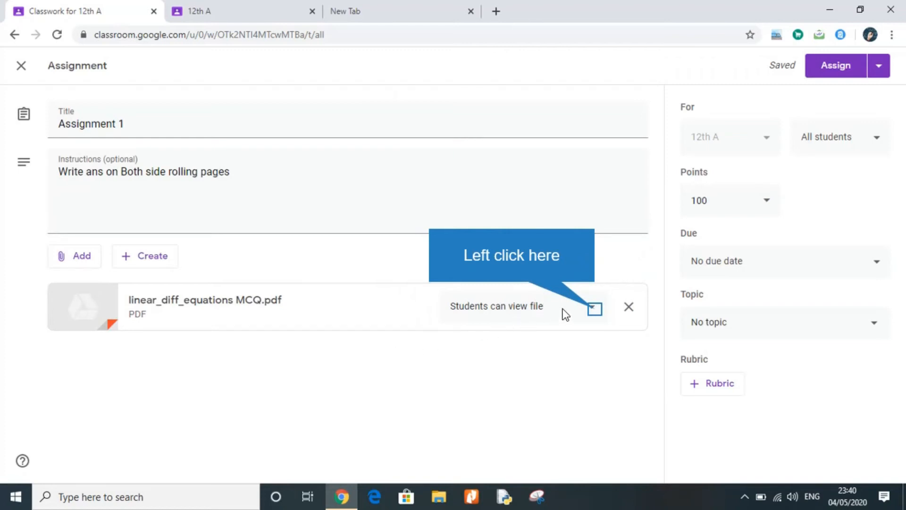
left_click(595, 315)
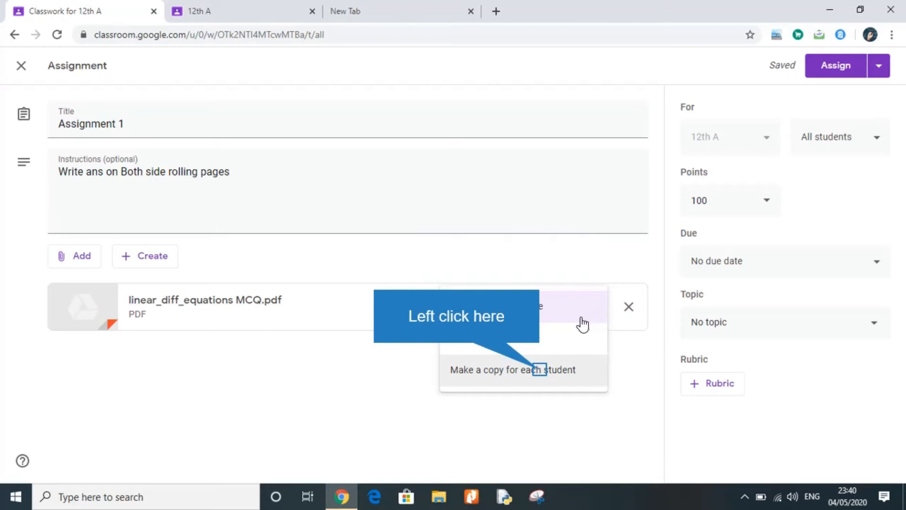
left_click(541, 373)
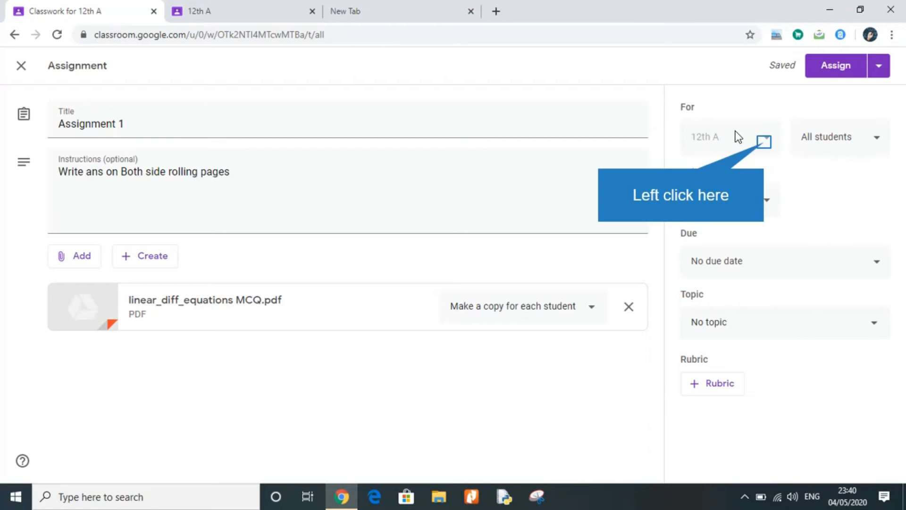
Check which class and students the assignment goes to, leaving all students selected.
left_click(758, 139)
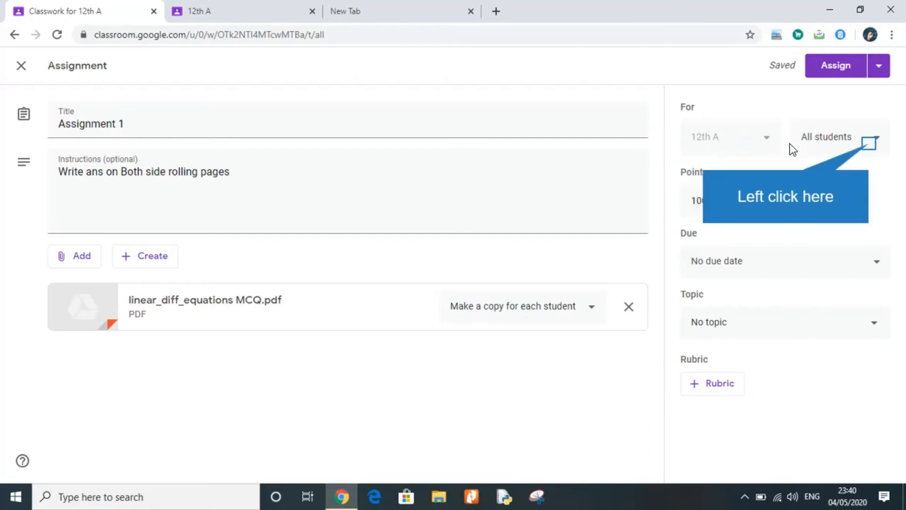
left_click(870, 151)
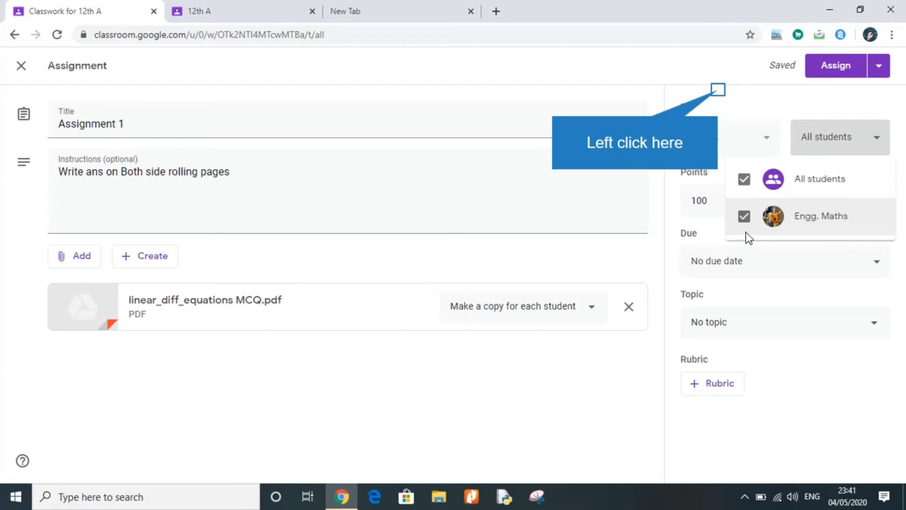
left_click(719, 96)
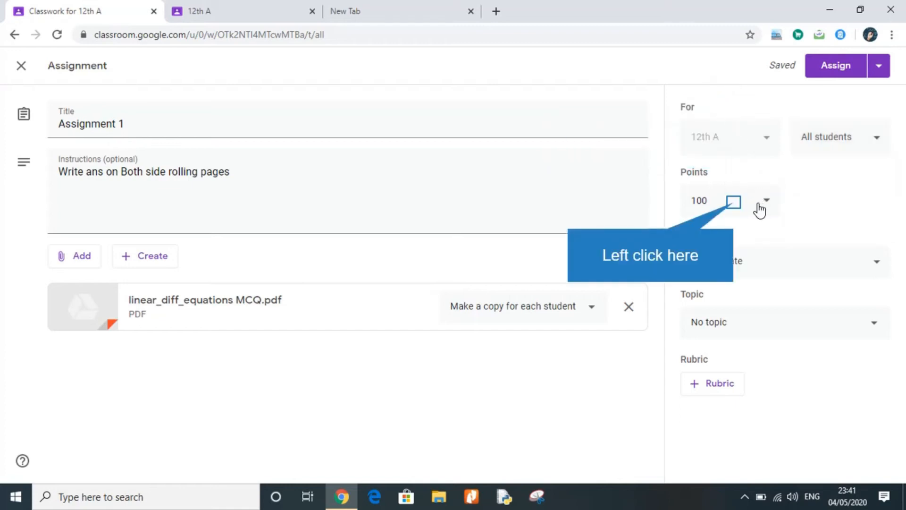
Set the assignment's points to 10.
left_click(734, 202)
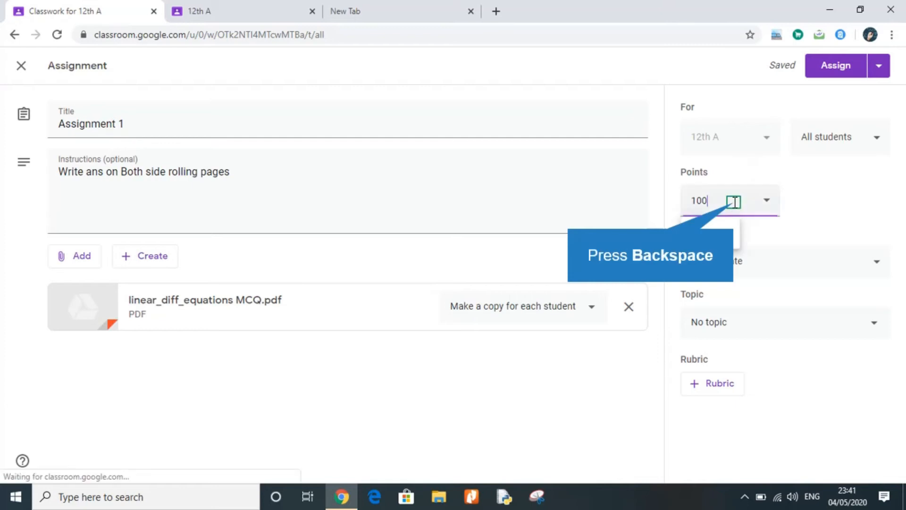
key("BackSpace")
key("BackSpace")
key("BackSpace")
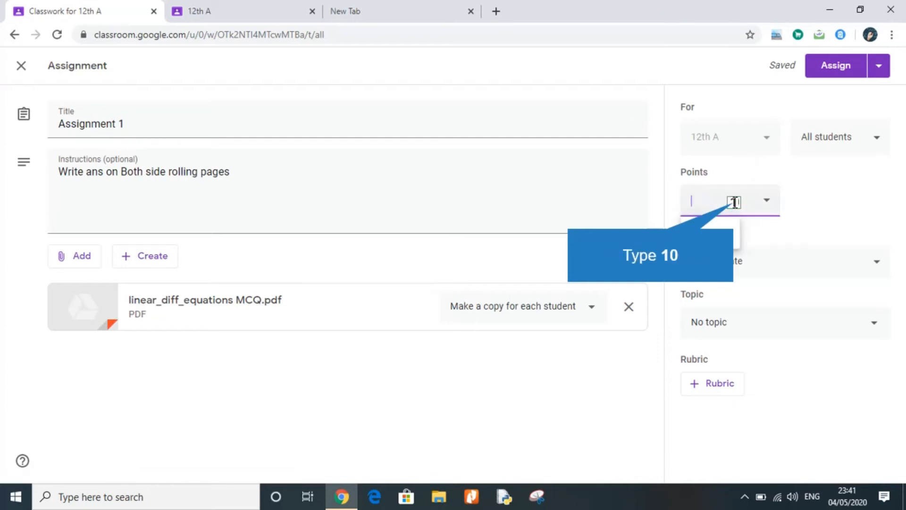
type("10")
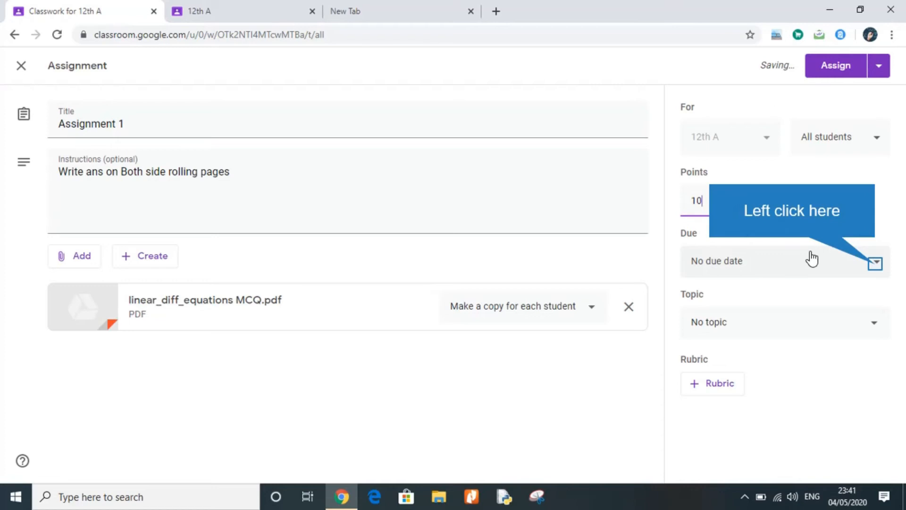
Set the assignment's due date to May 8, 2020, with a due time of 11:59 PM.
left_click(876, 266)
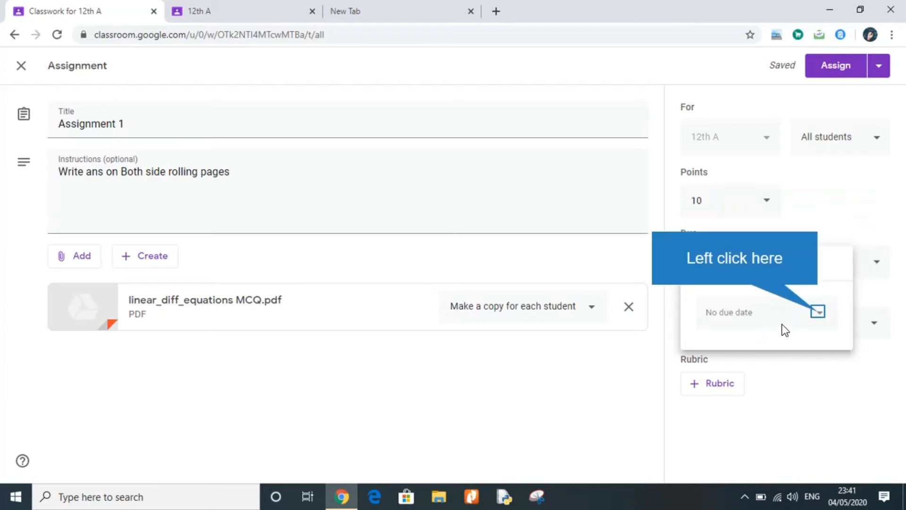
left_click(817, 313)
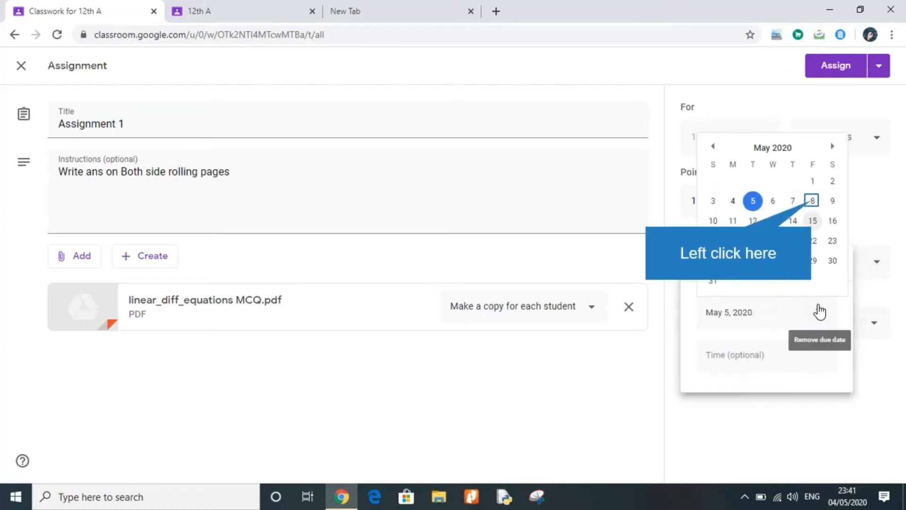
left_click(821, 202)
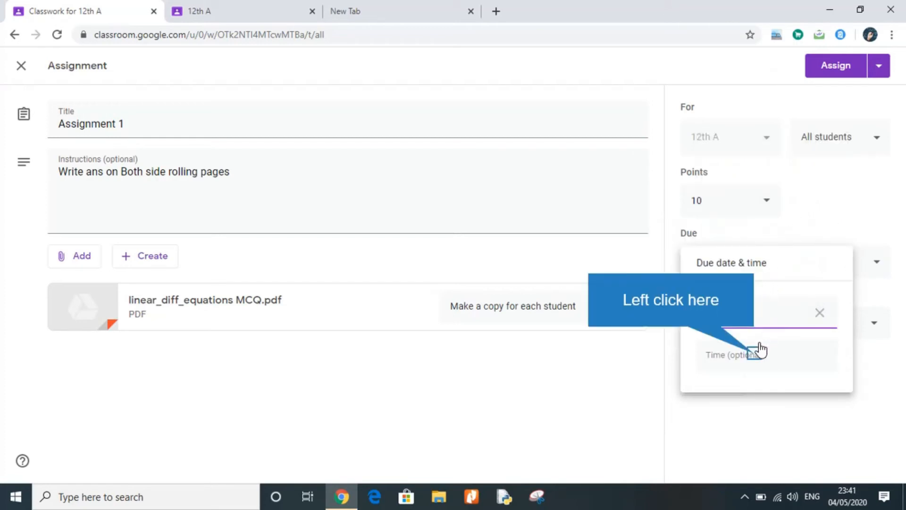
left_click(754, 356)
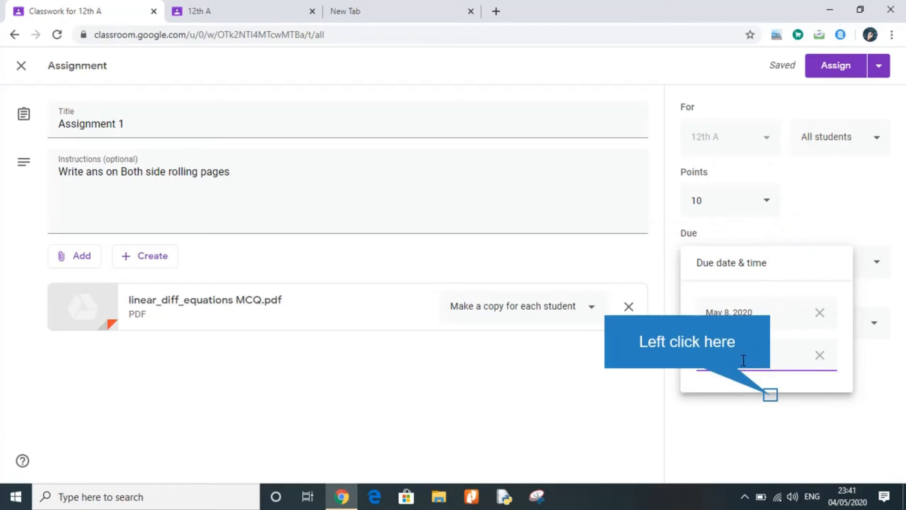
left_click(770, 394)
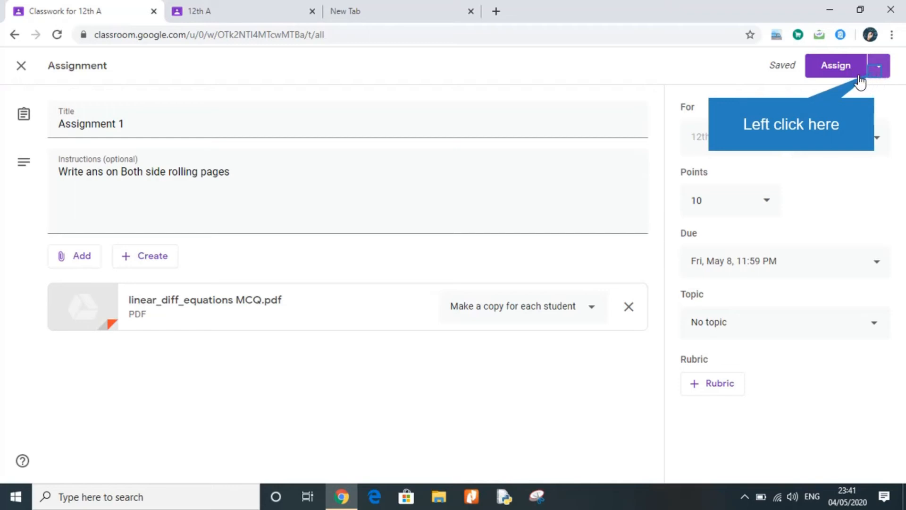
Assign Assignment 1 to the class immediately and dismiss the tip about adding a topic.
left_click(876, 74)
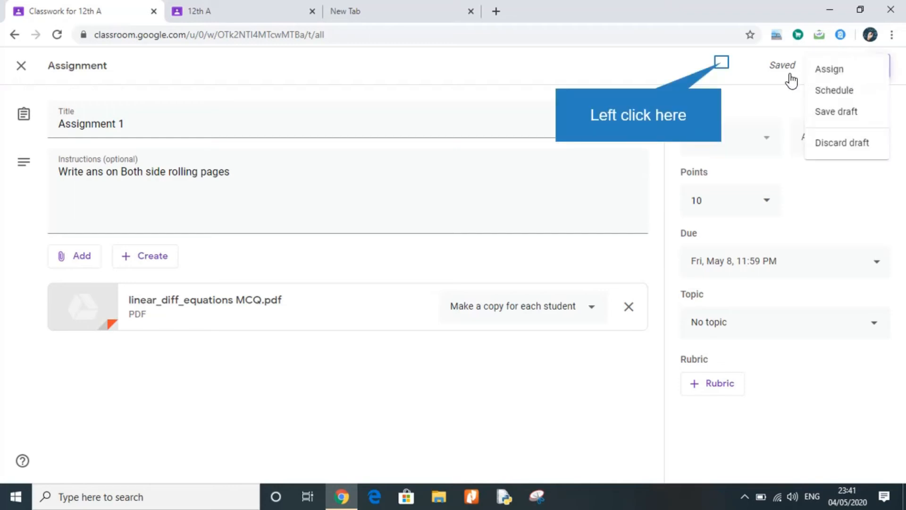
left_click(791, 80)
left_click(834, 68)
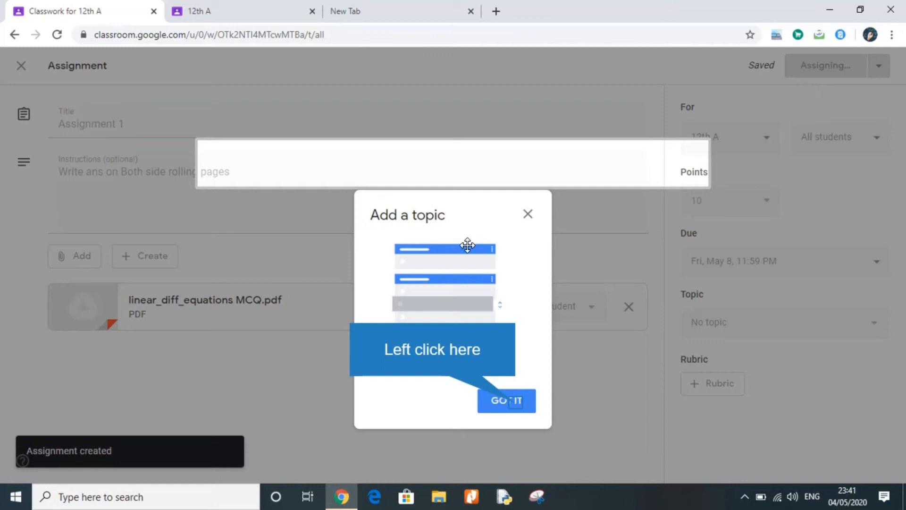
left_click(507, 401)
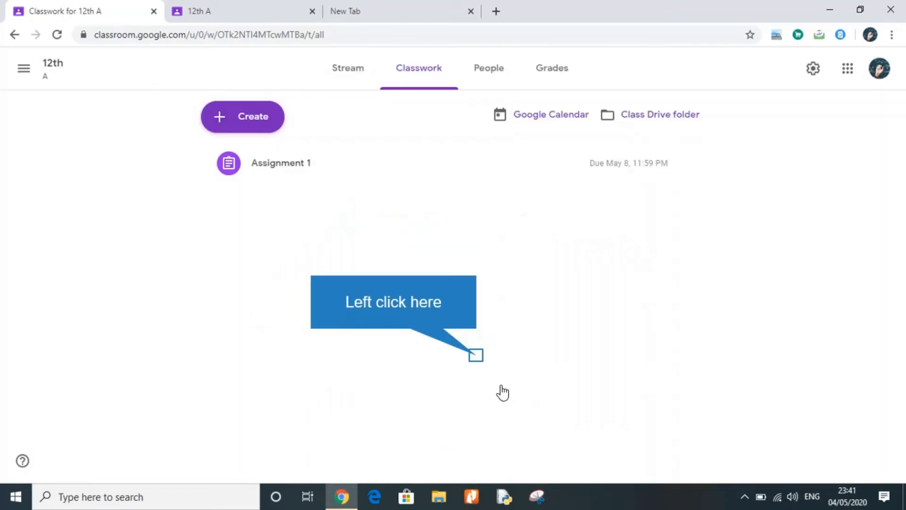
left_click(477, 357)
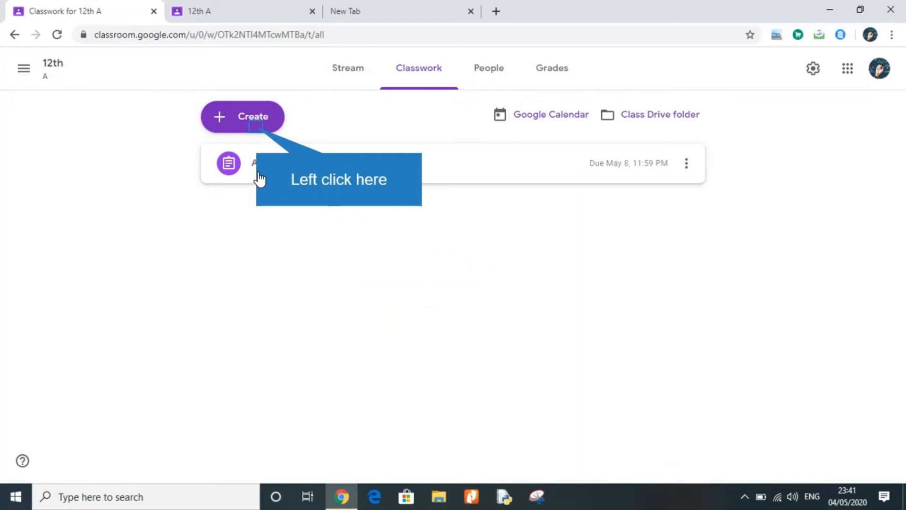
Look at a new quiz assignment with its blank Google Forms quiz, and close it without assigning.
left_click(255, 125)
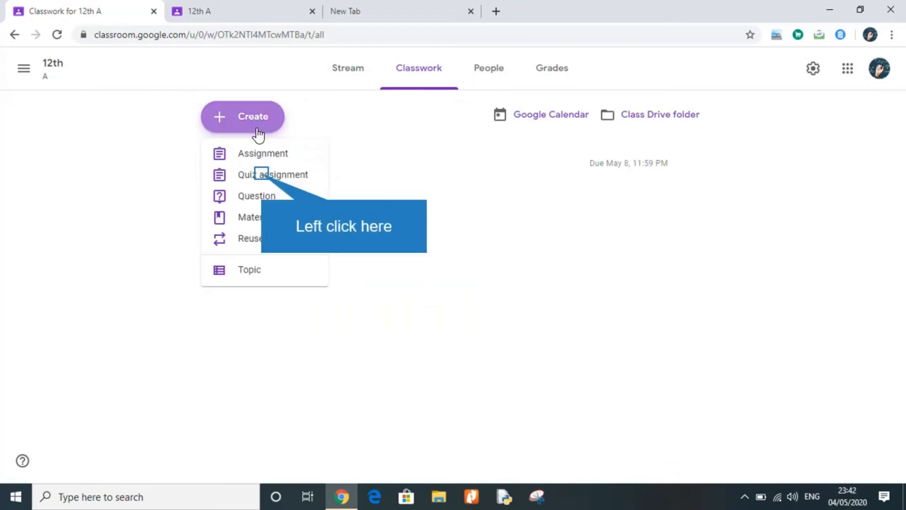
left_click(262, 175)
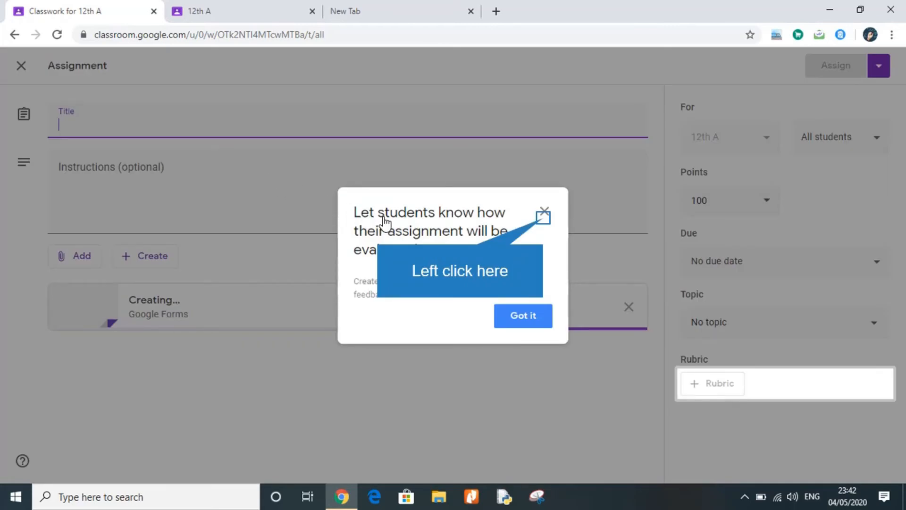
left_click(544, 213)
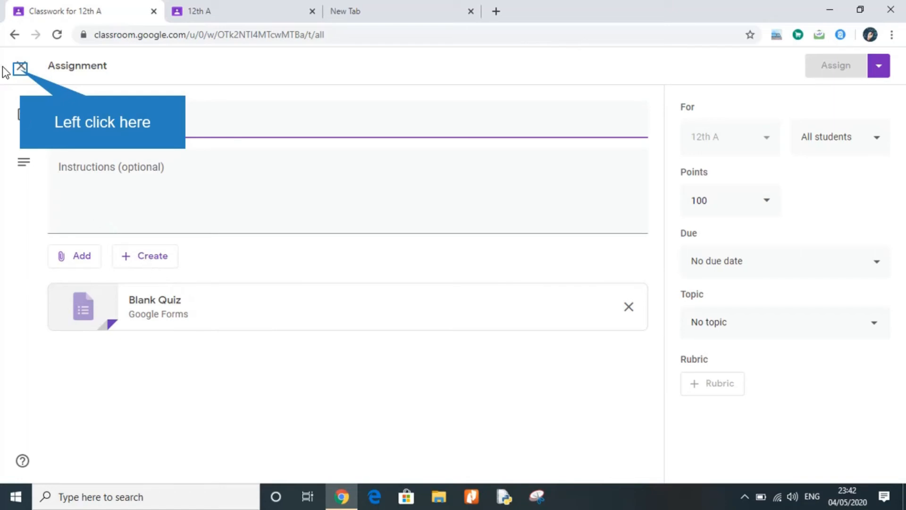
left_click(20, 68)
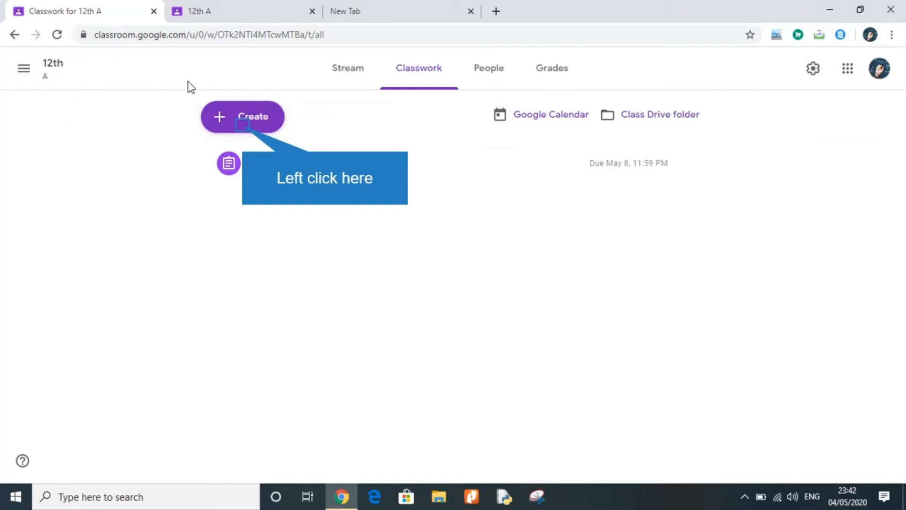
Start a new class material and title it Notes.
left_click(222, 112)
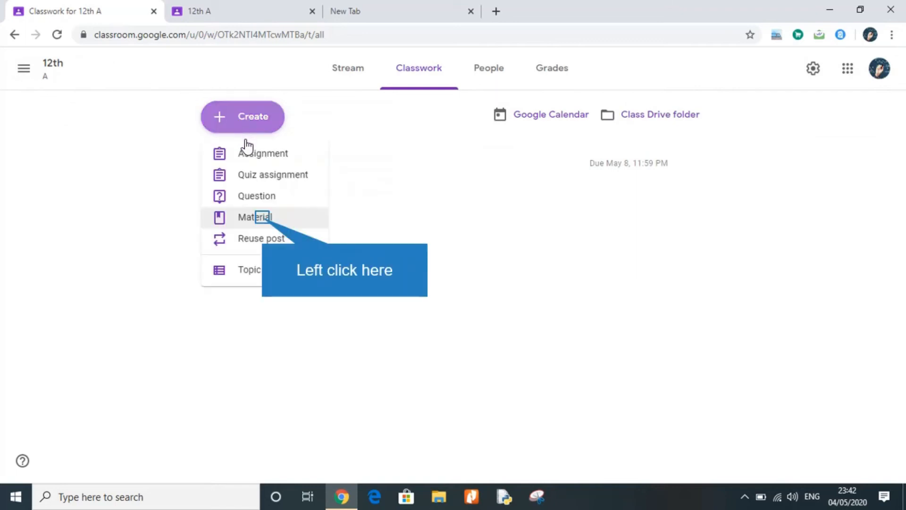
left_click(262, 220)
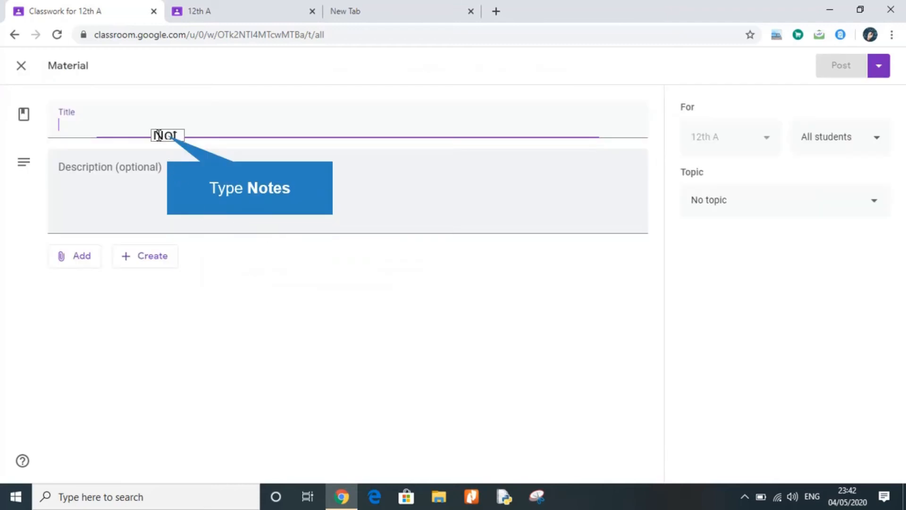
type("Notes")
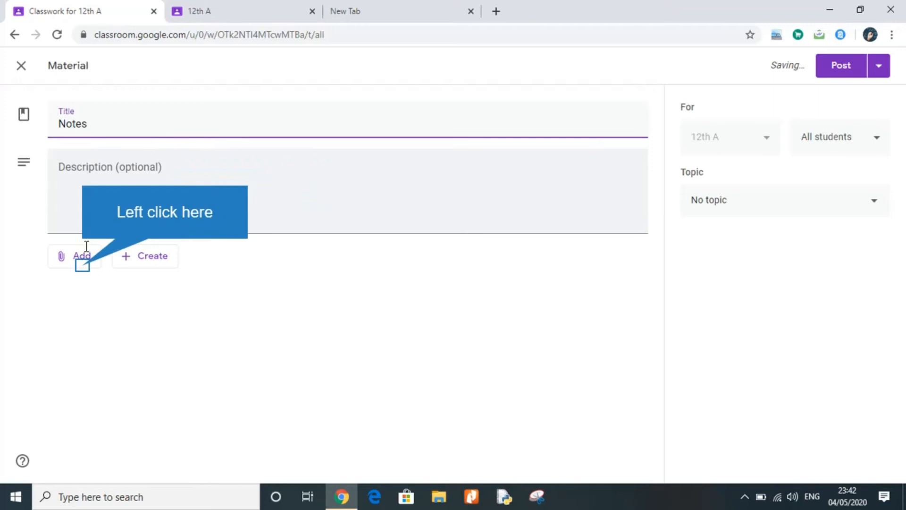
Upload Formulae of Unit I (with Name).pdf from the Downloads folder to the Notes material and post it.
left_click(83, 263)
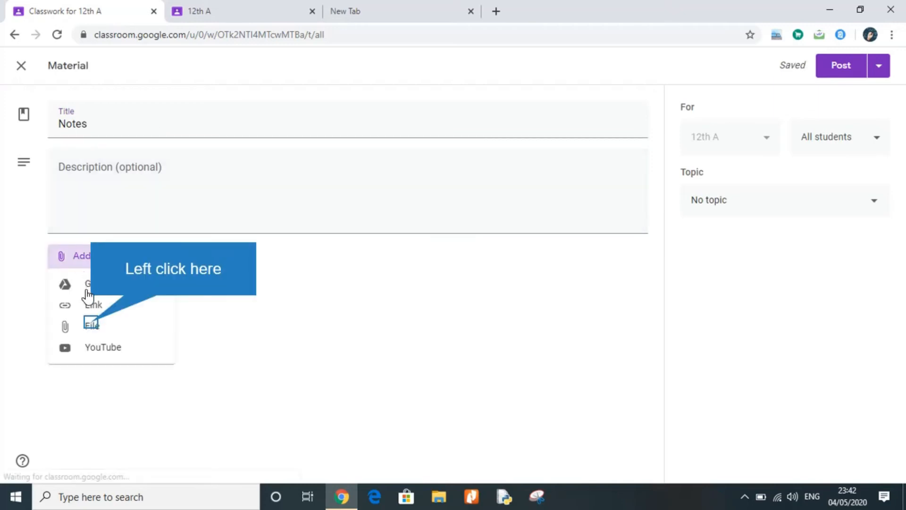
left_click(91, 325)
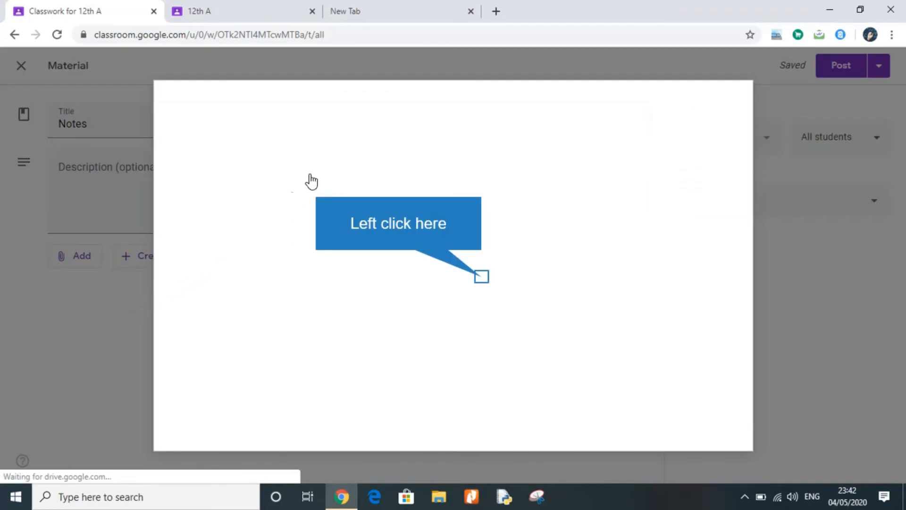
left_click(481, 277)
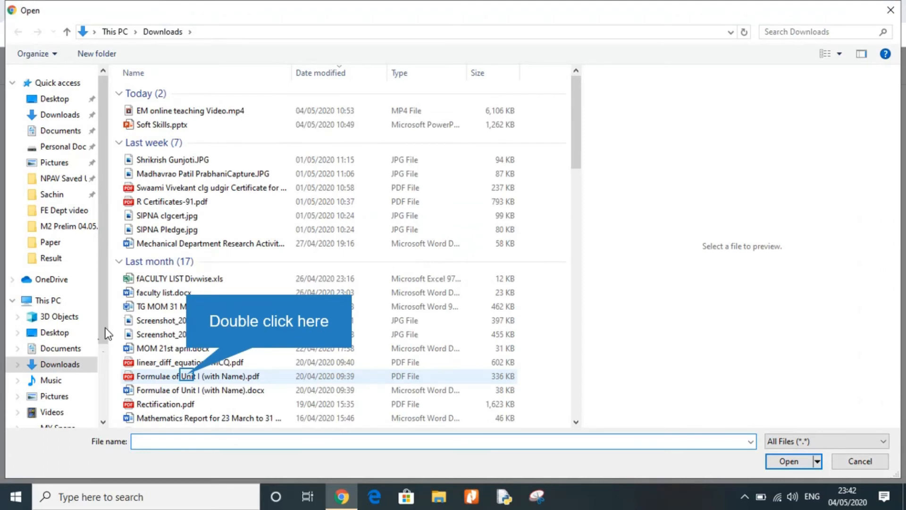
double_click(186, 376)
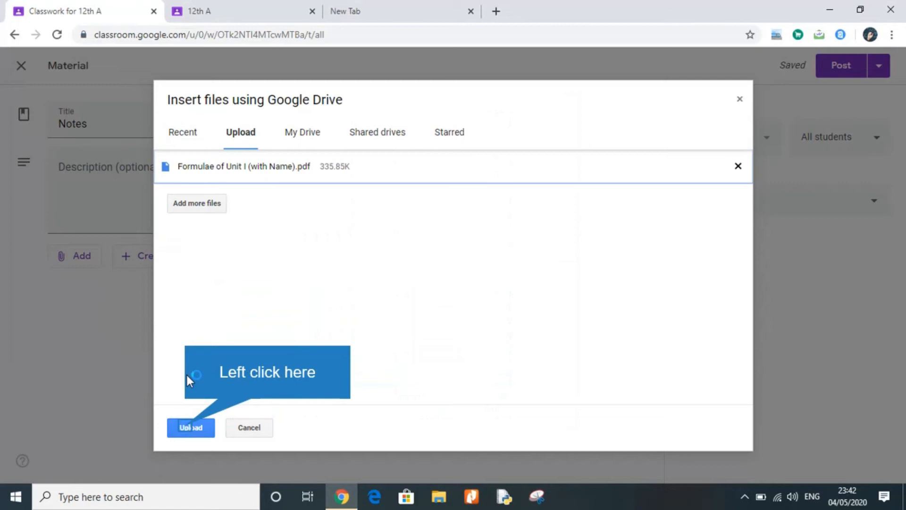
left_click(185, 426)
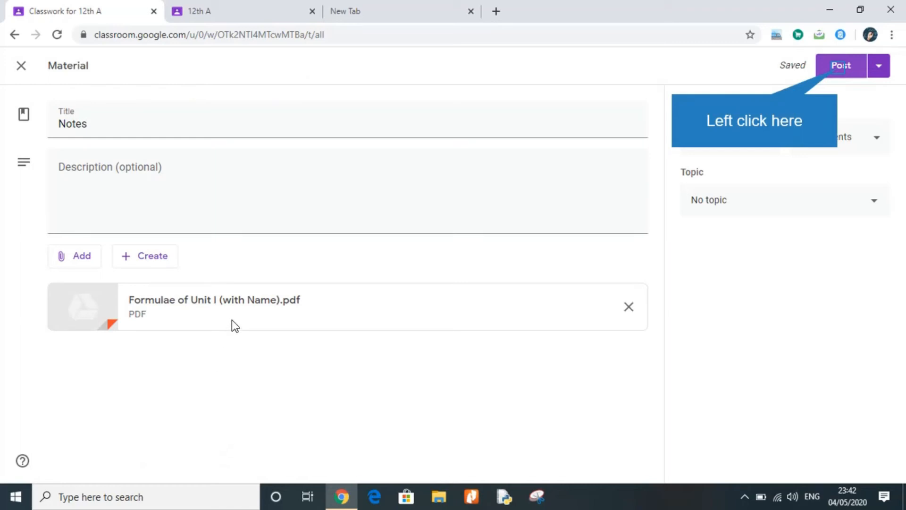
left_click(842, 67)
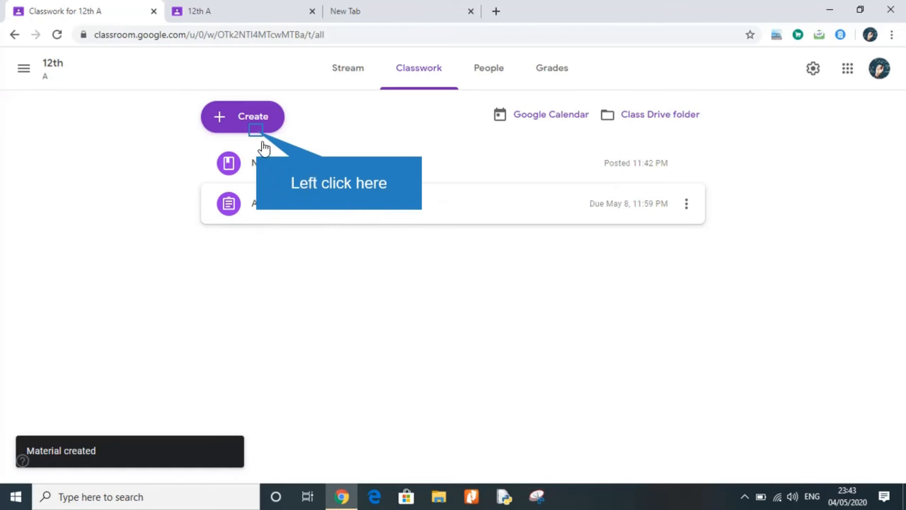
View the class gradebook and dismiss the tip about setting up the grading system.
left_click(255, 130)
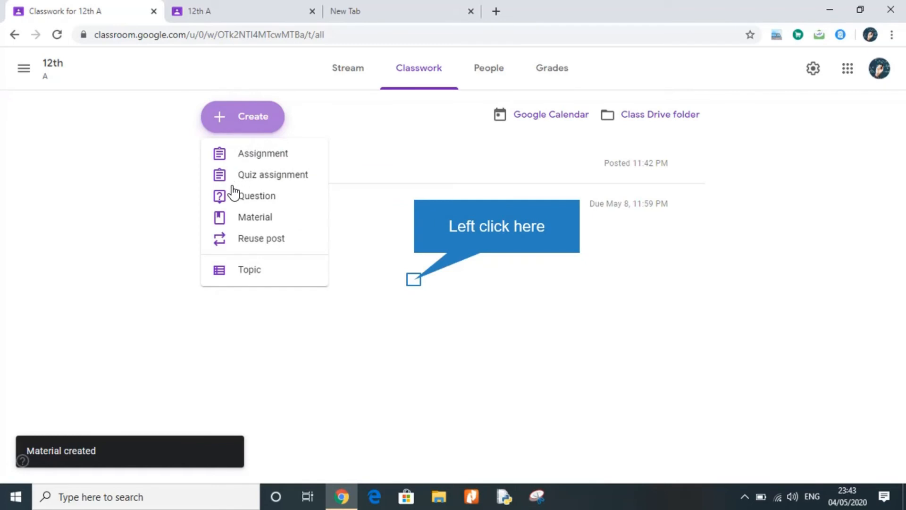
left_click(413, 278)
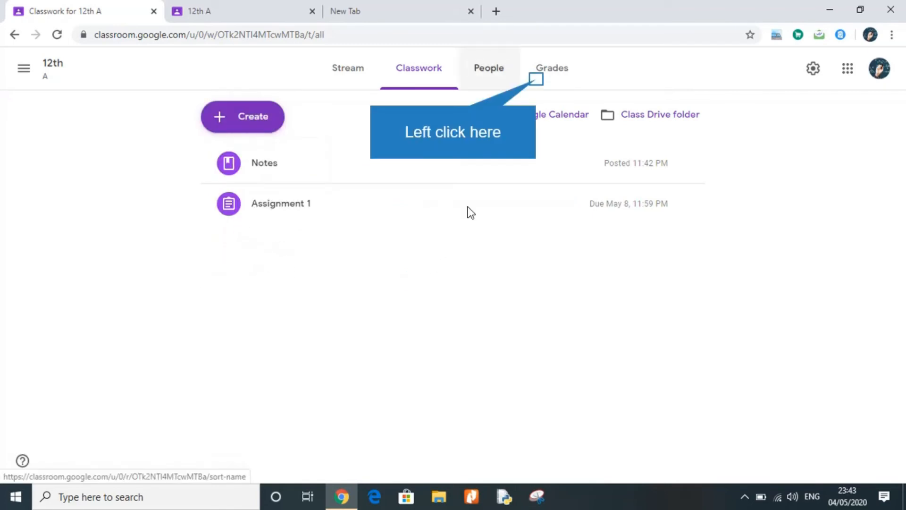
left_click(536, 83)
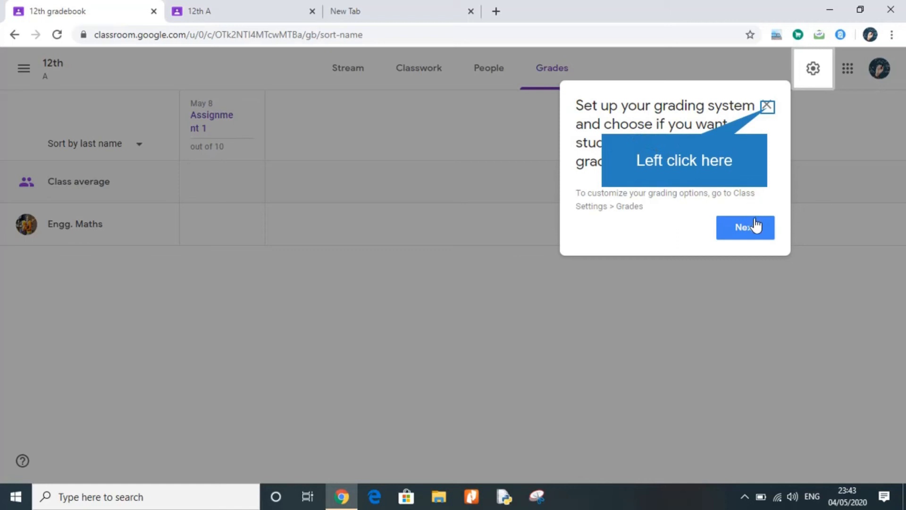
left_click(766, 107)
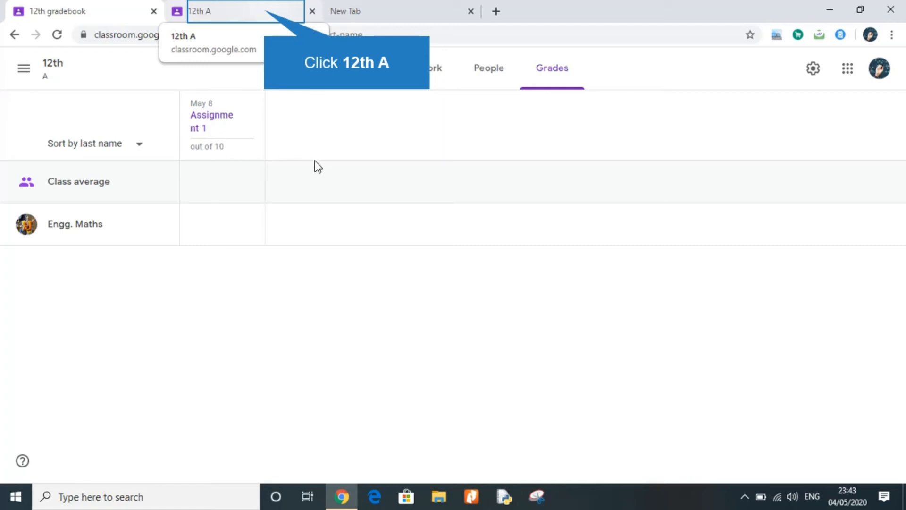
Switch to the student's 12th A view, show the updated stream, and view the classwork list, dismissing the progress tip.
left_click(265, 13)
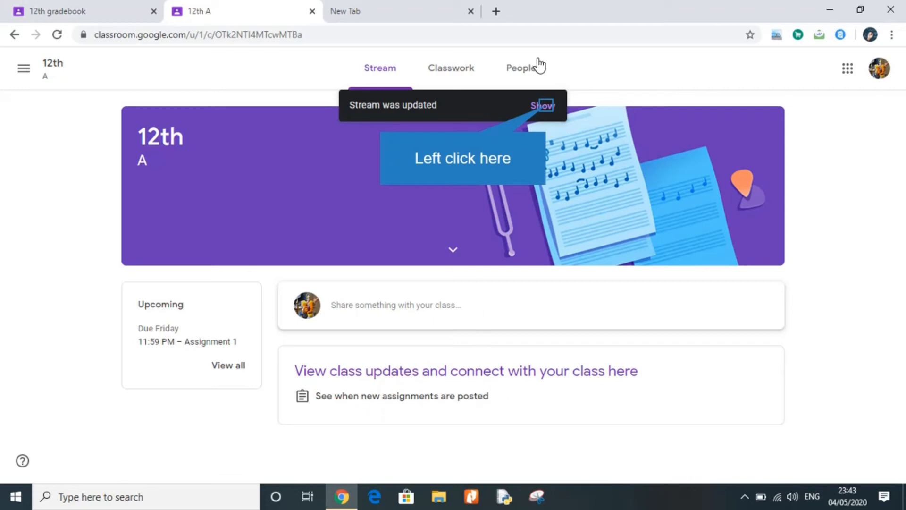
left_click(543, 106)
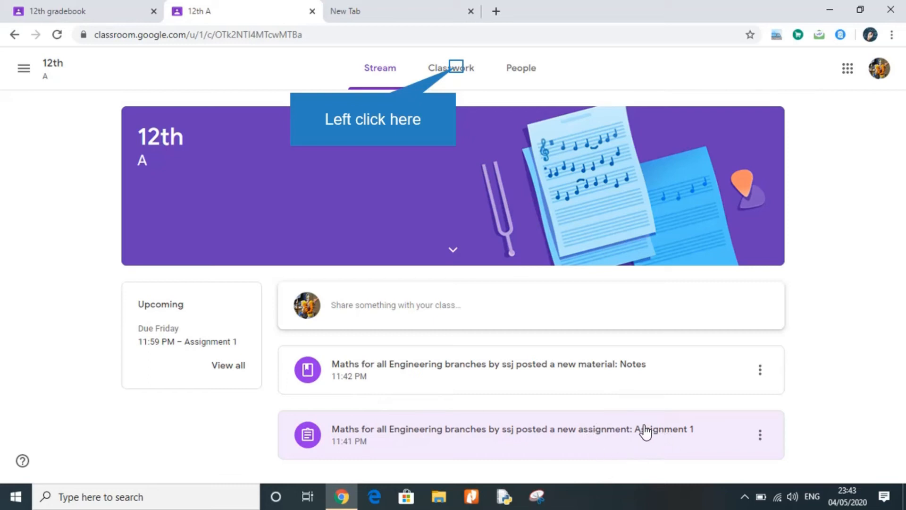
left_click(456, 70)
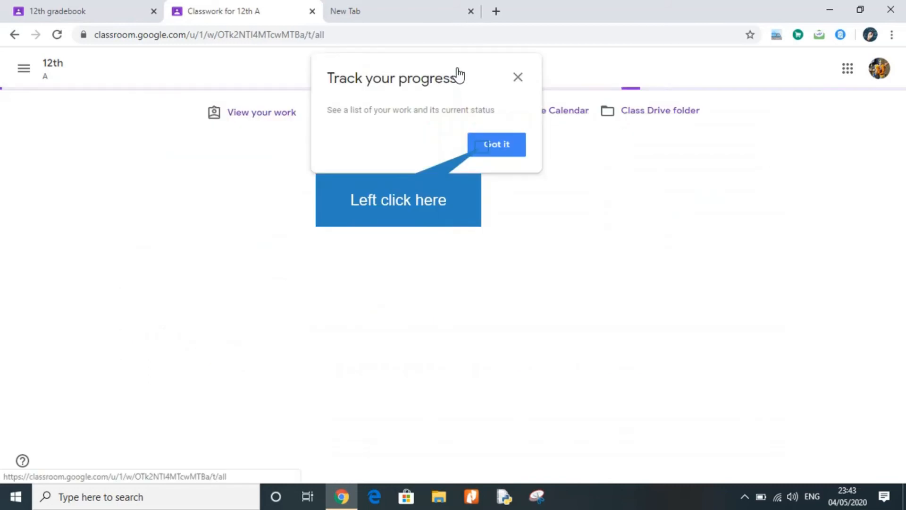
left_click(481, 145)
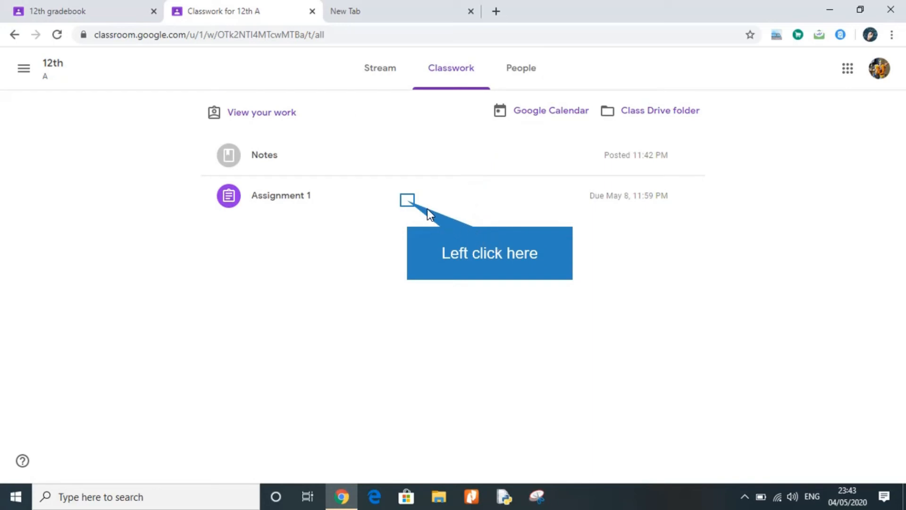
Open Assignment 1's full details as the student, dismiss the turn-in tip, and preview the attached linear_diff_equations MCQ.pdf copy.
left_click(407, 200)
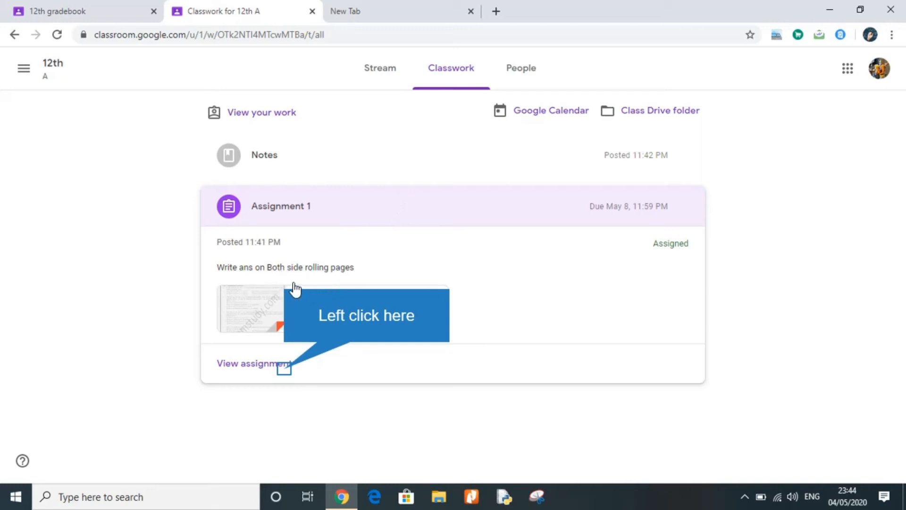
left_click(285, 370)
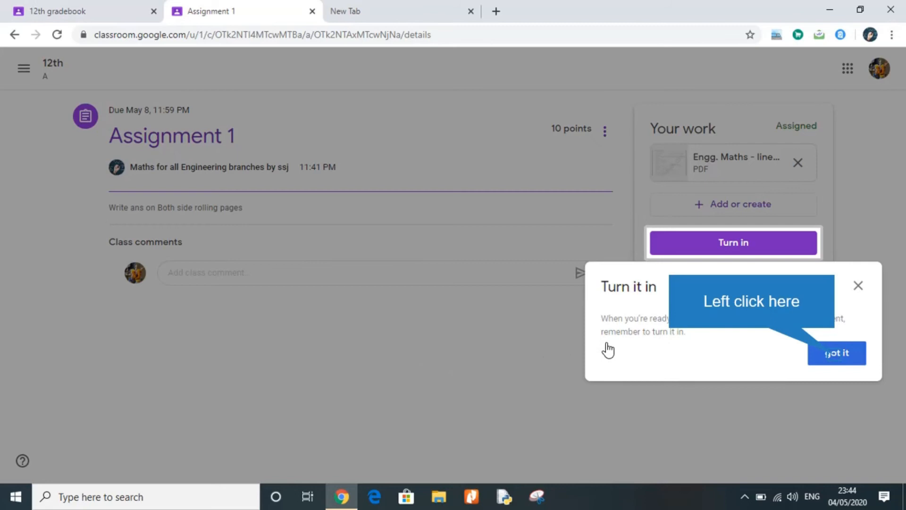
left_click(850, 358)
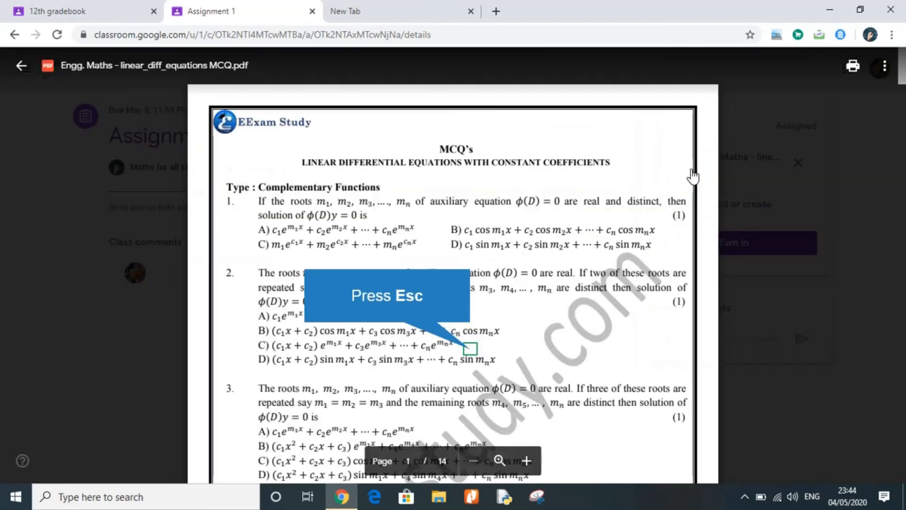
left_click(692, 171)
key("Escape")
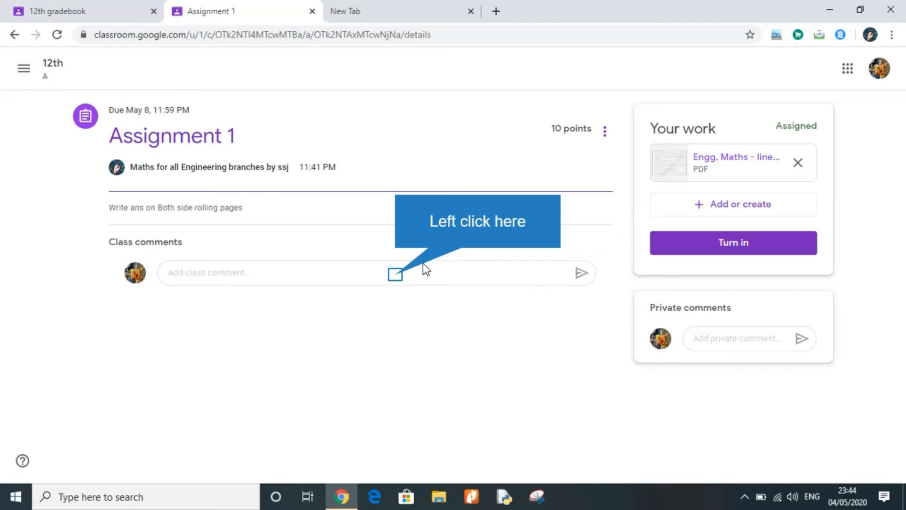
Post the class comment "SIr how to write ans of 10th que" on Assignment 1 as the student.
left_click(395, 273)
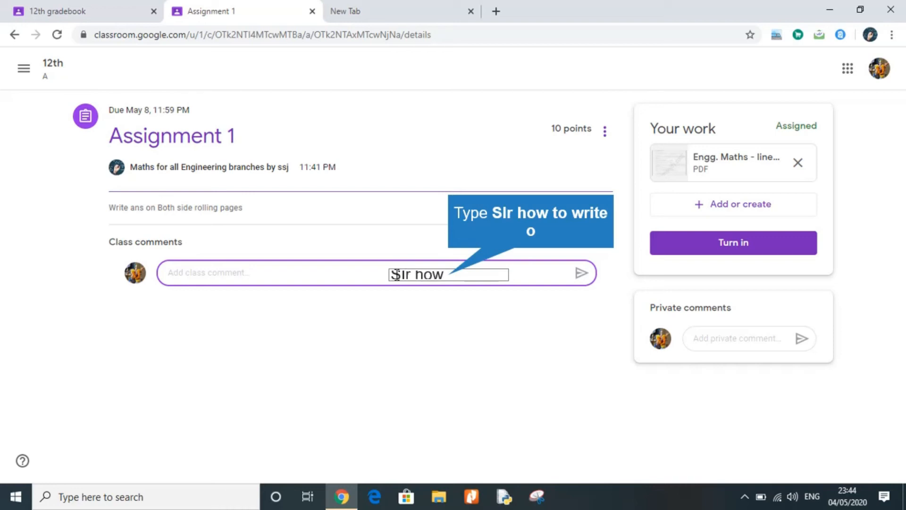
type("SIr how to write o")
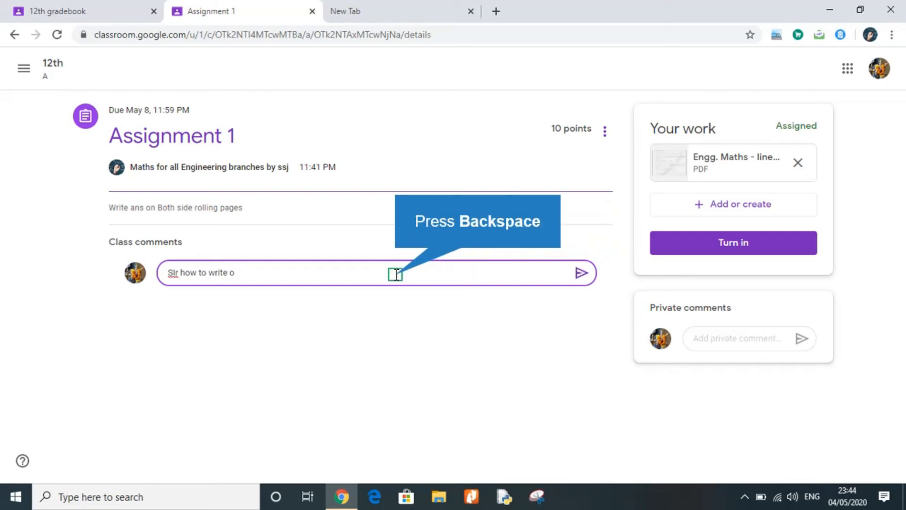
key("BackSpace")
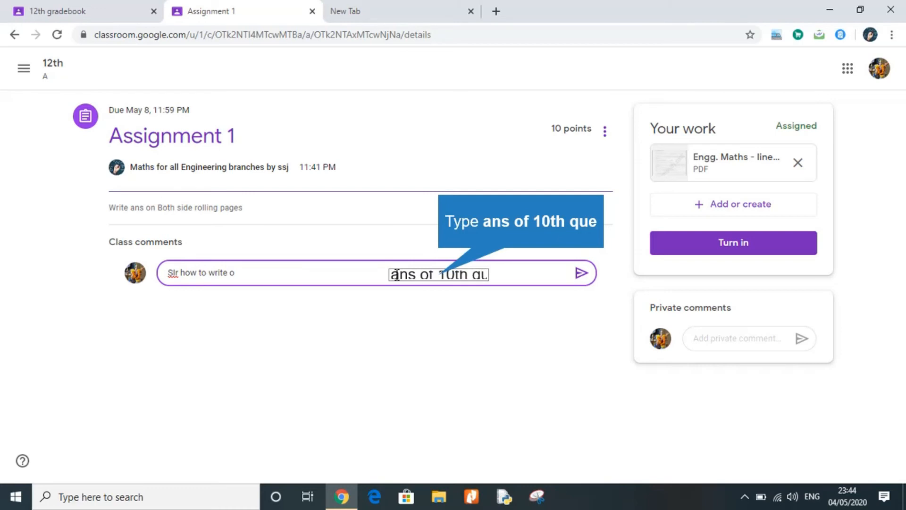
type("ans of 10th que")
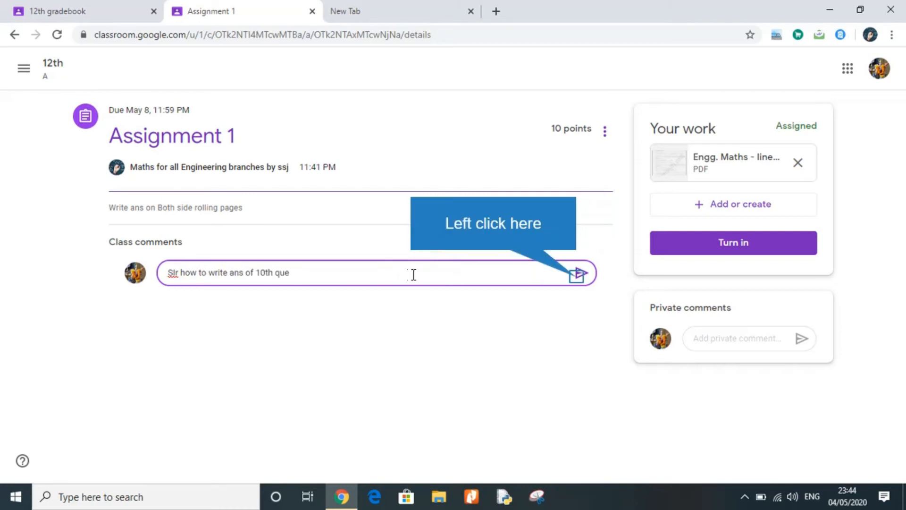
left_click(579, 277)
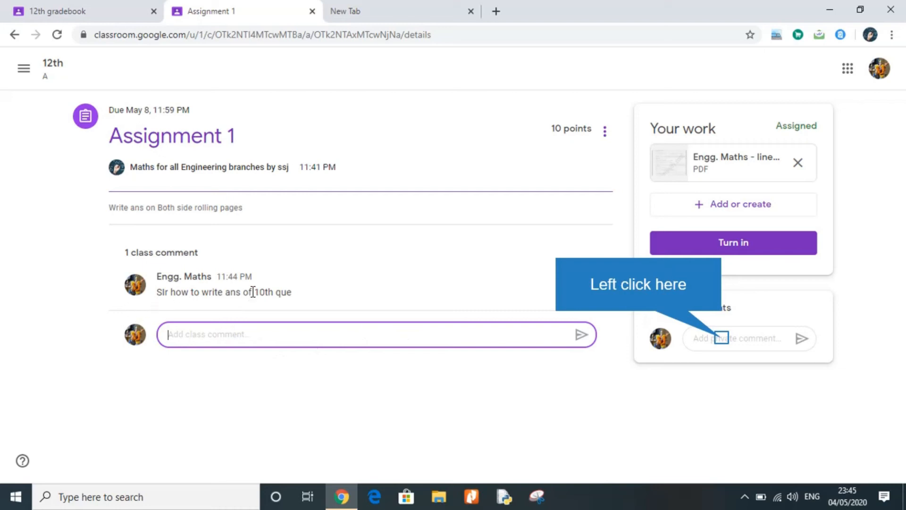
Send the teacher the private comment "I will submit" on Assignment 1.
left_click(717, 337)
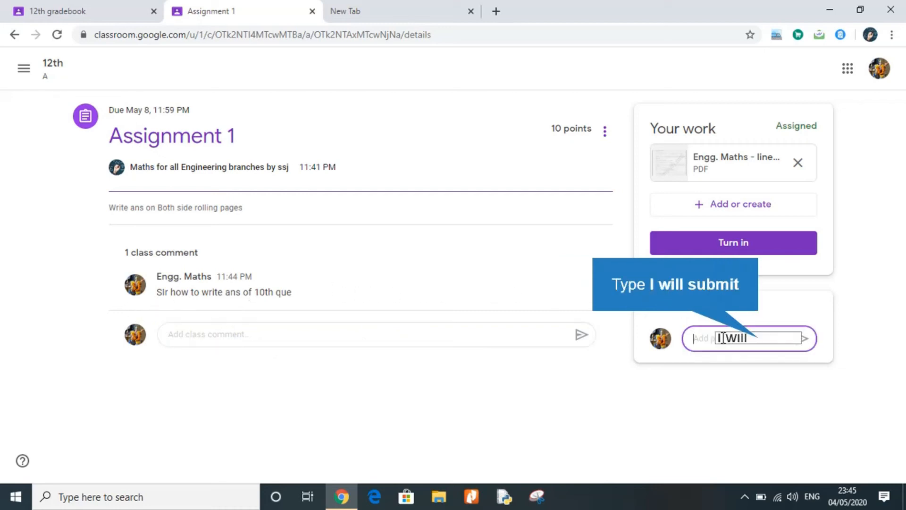
type("I will submit")
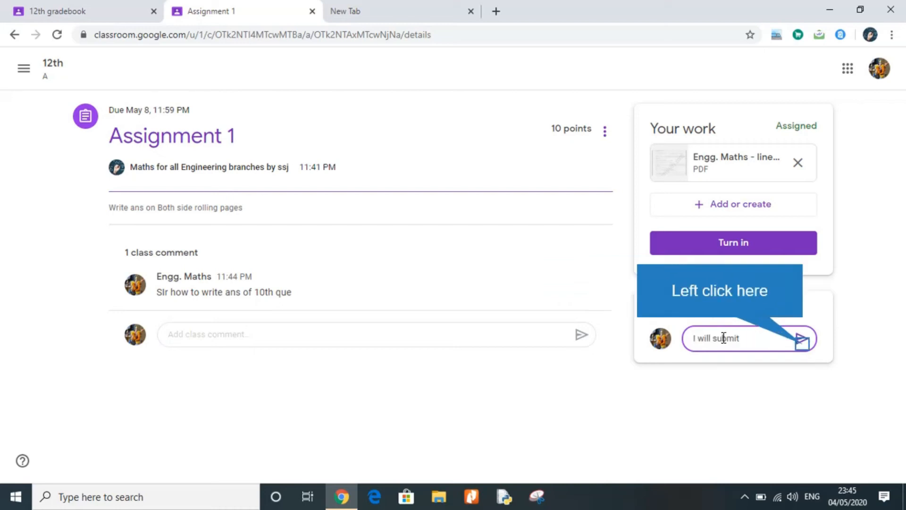
left_click(802, 340)
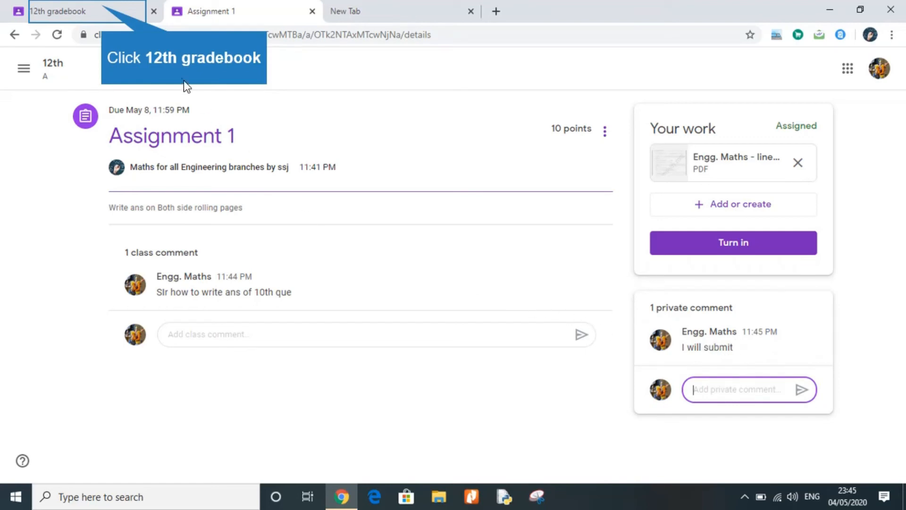
Switch to the teacher's class, open Assignment 1 from the stream, and review its instructions page with class comments and its student work.
left_click(109, 11)
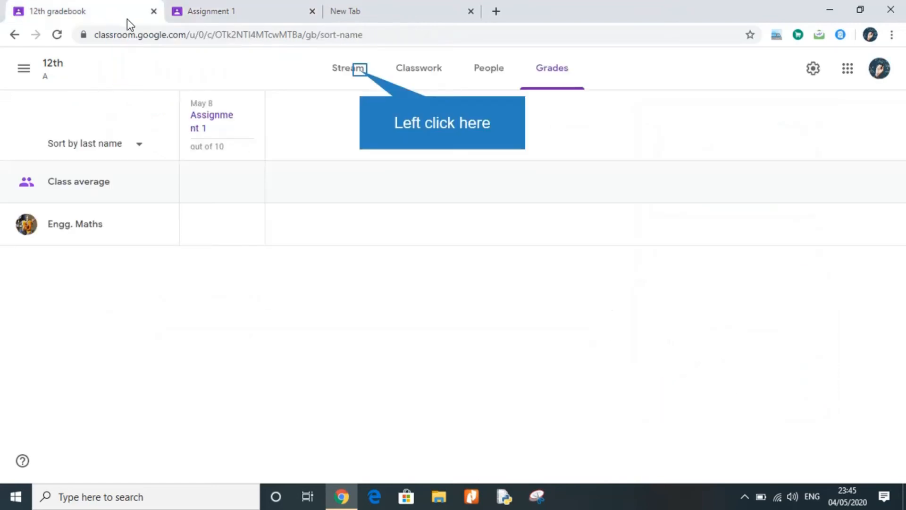
left_click(359, 71)
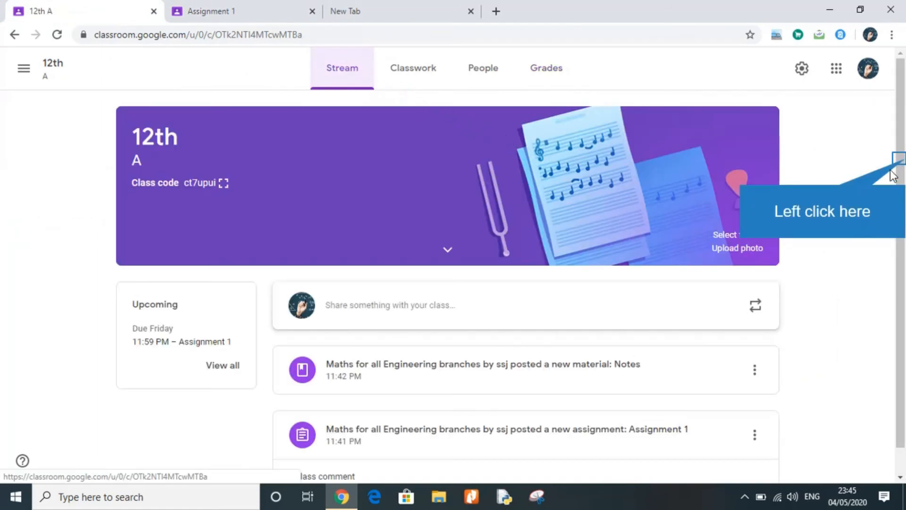
left_click_drag(904, 162, 904, 232)
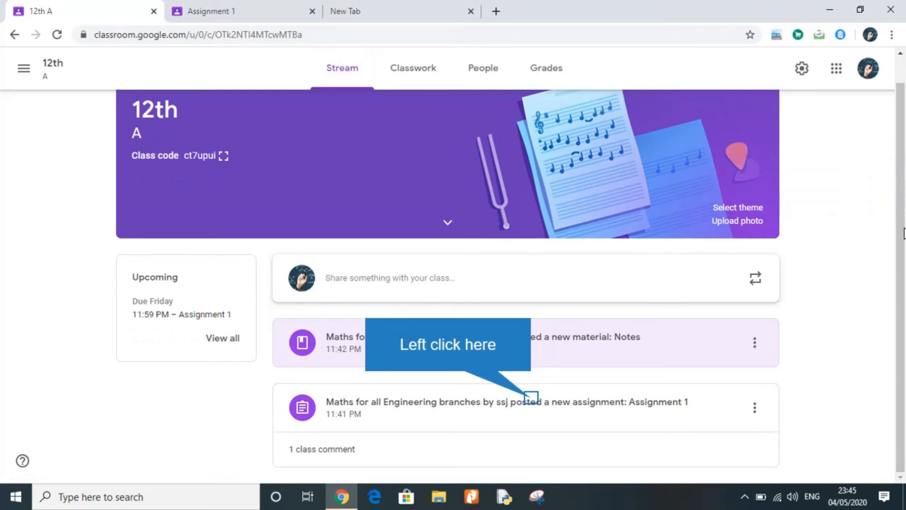
left_click(533, 405)
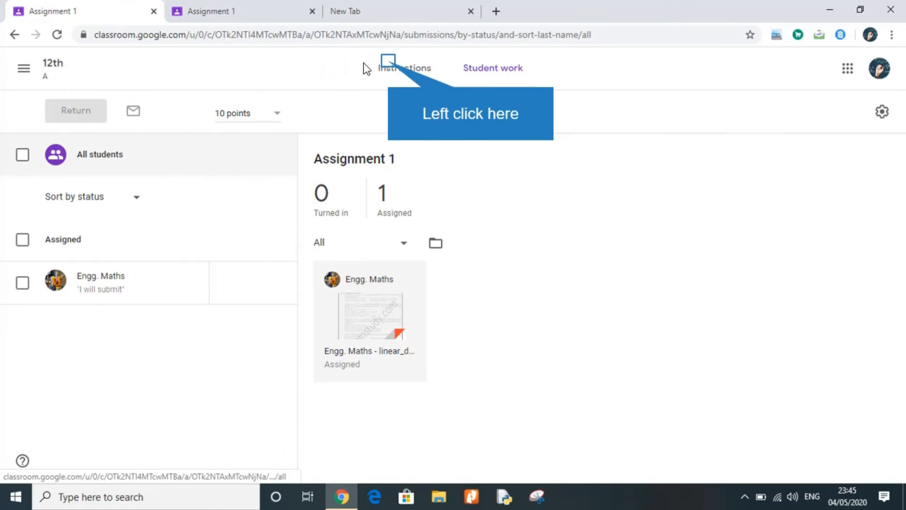
left_click(378, 67)
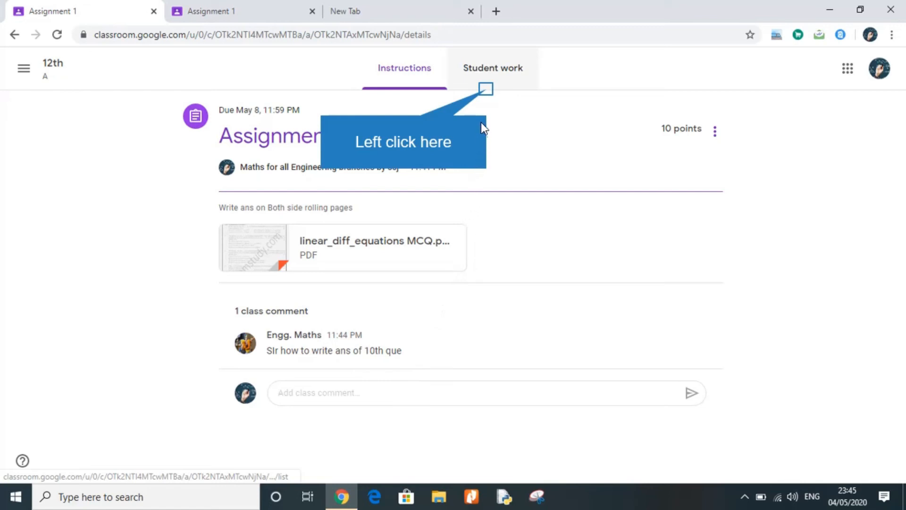
left_click(486, 95)
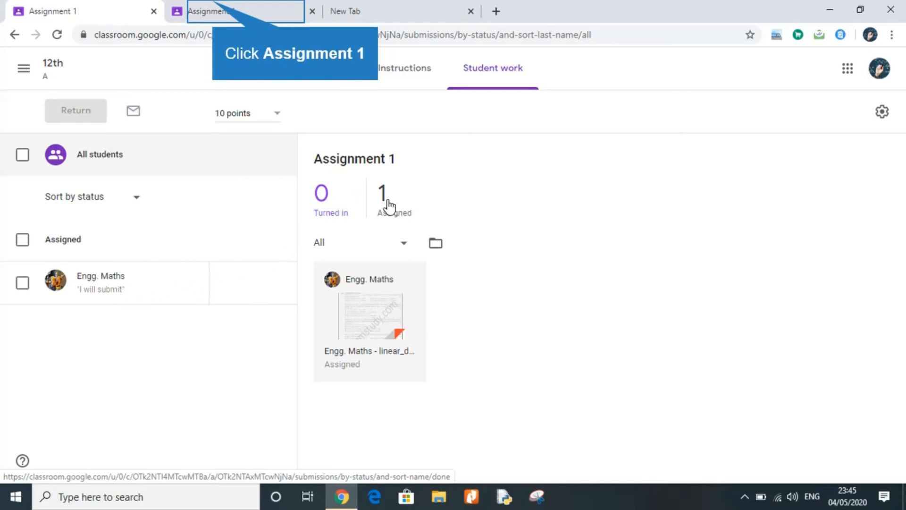
As the student, attach linear_diff_equations MCQ.pdf from the Downloads folder to Assignment 1 and turn in the work.
left_click(222, 12)
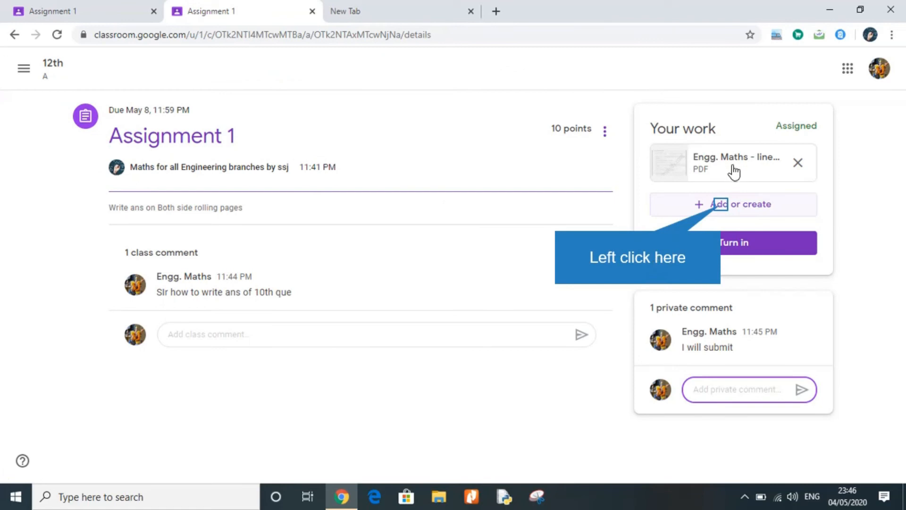
left_click(722, 208)
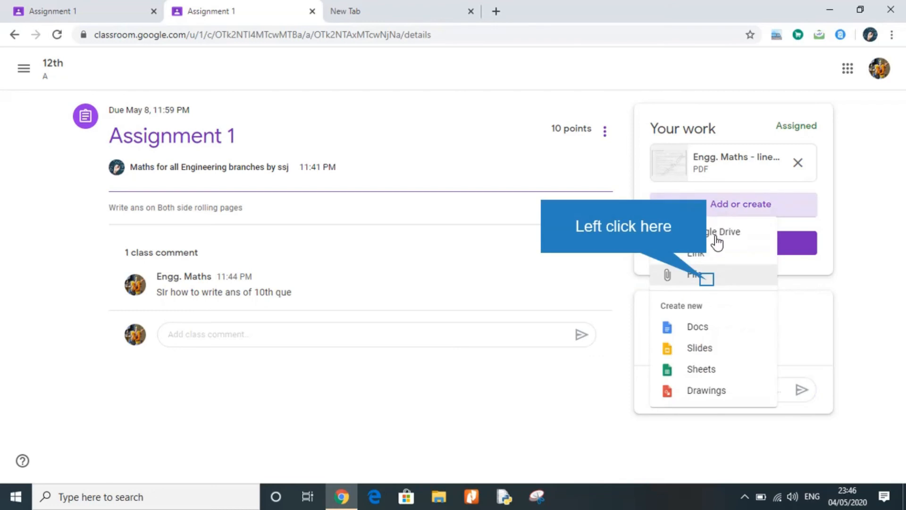
left_click(707, 278)
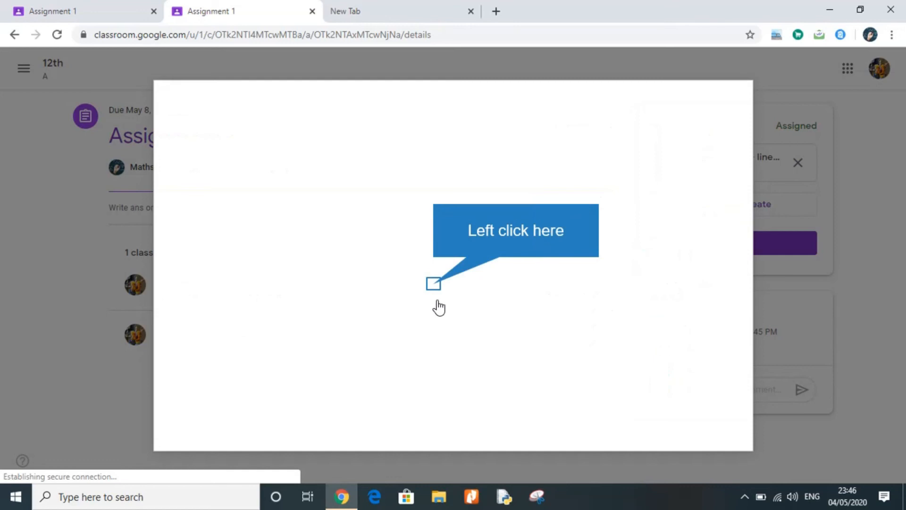
left_click(432, 284)
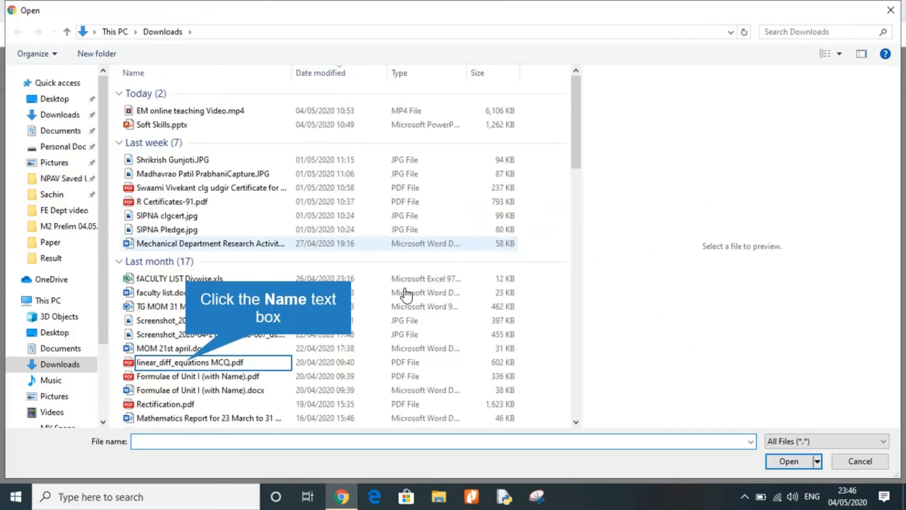
left_click(189, 362)
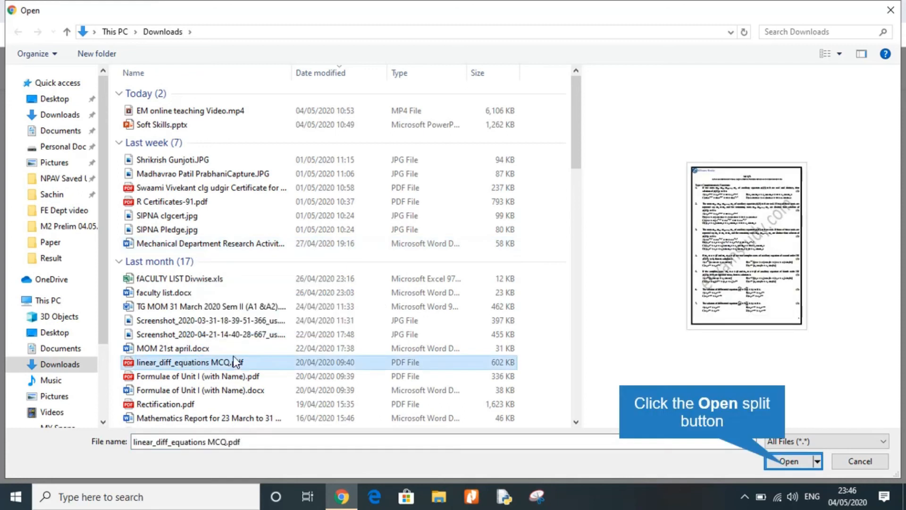
left_click(783, 464)
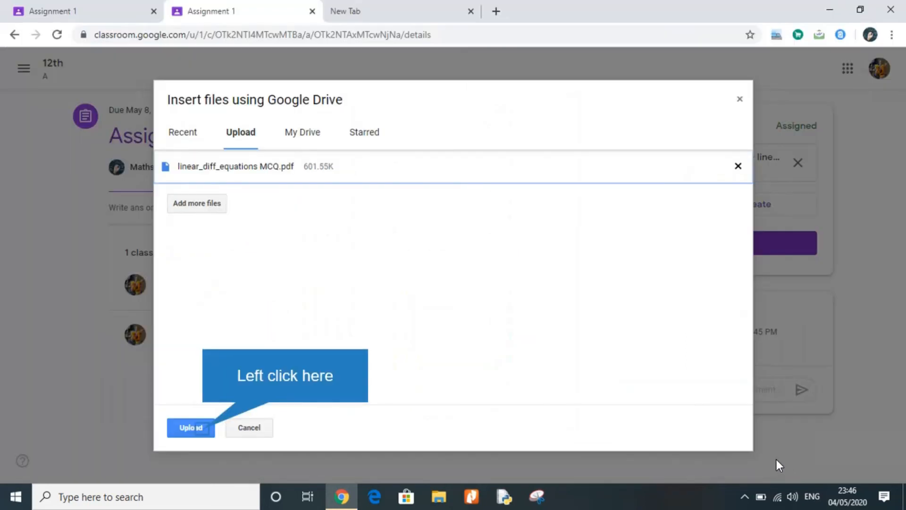
left_click(203, 429)
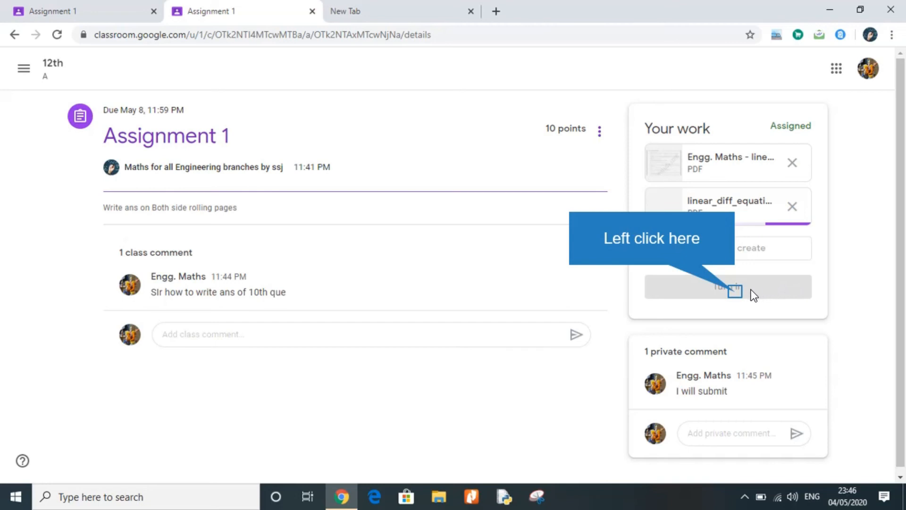
left_click(736, 288)
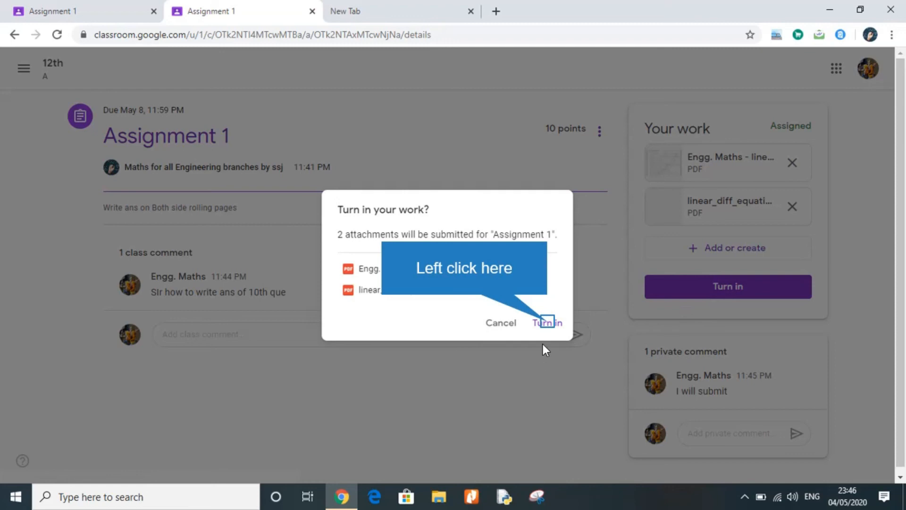
left_click(547, 324)
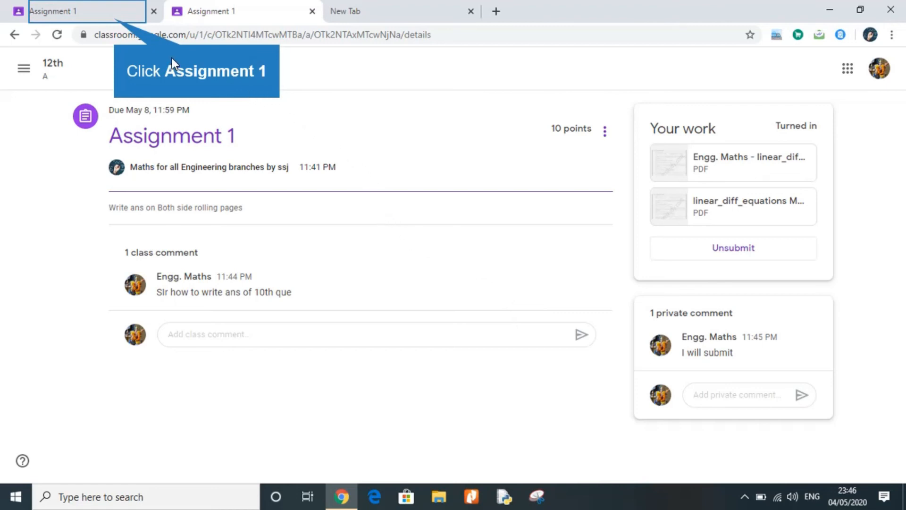
Return to the teacher's student work for Assignment 1, open the turned-in submission for viewing, and close it.
left_click(115, 19)
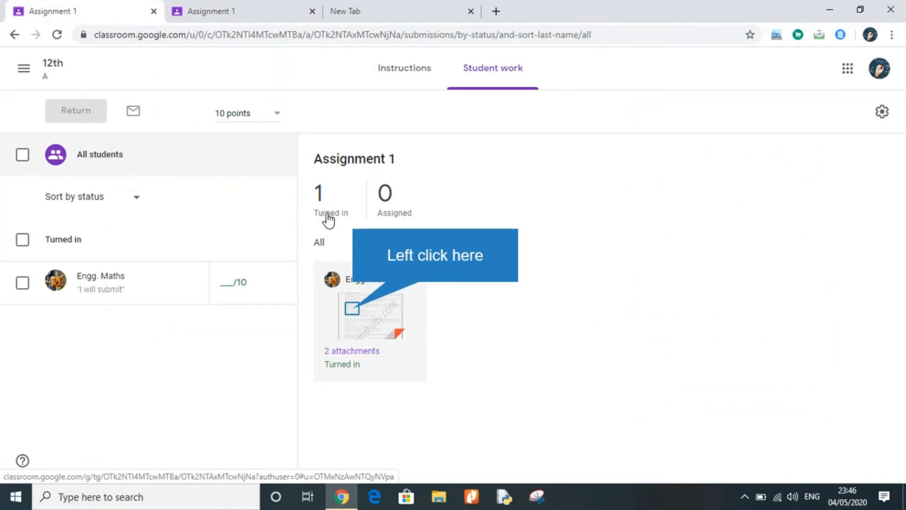
left_click(352, 313)
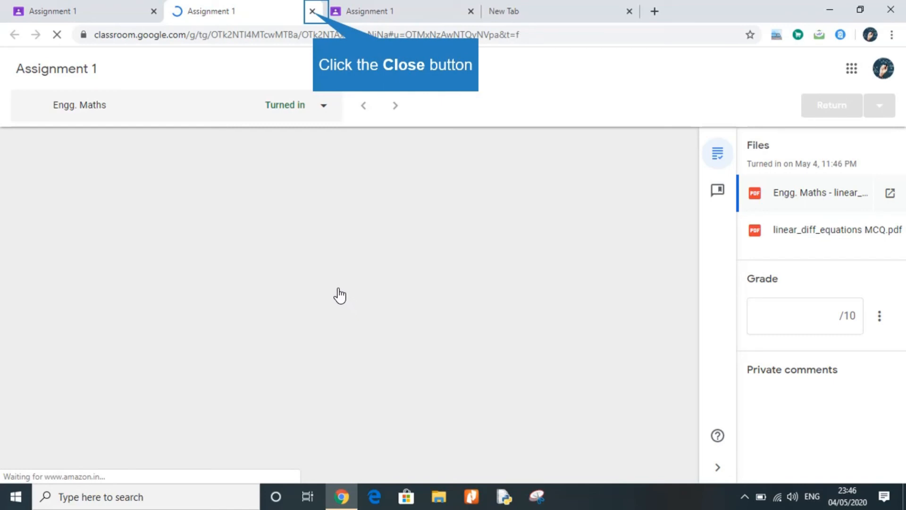
left_click(312, 11)
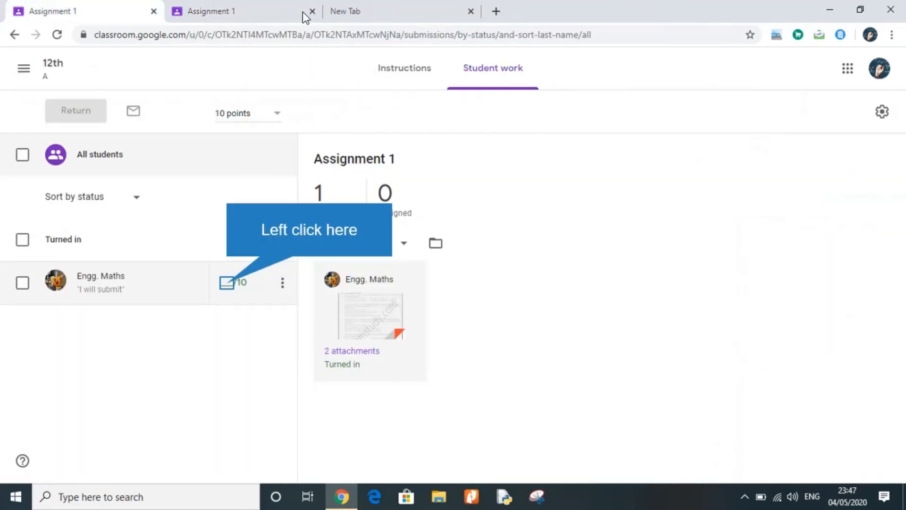
Grade the student's Assignment 1 submission 8 out of 10.
left_click(227, 284)
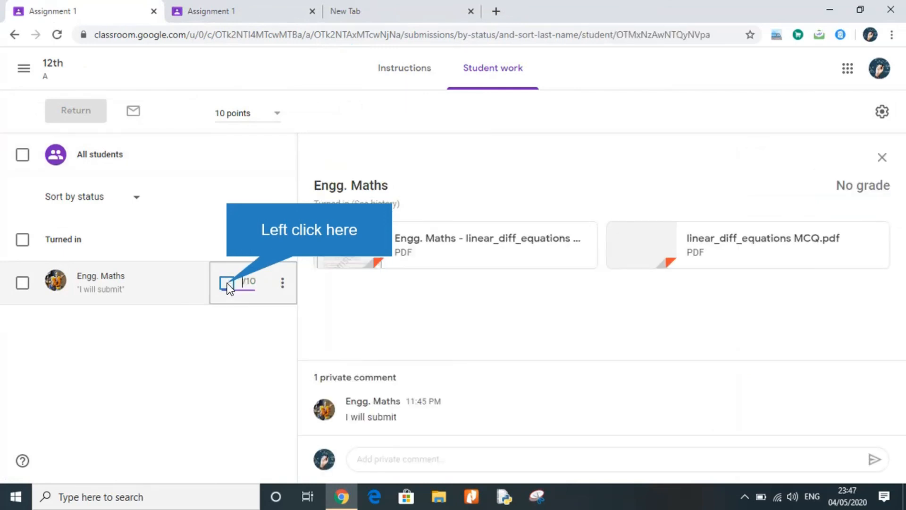
type("1")
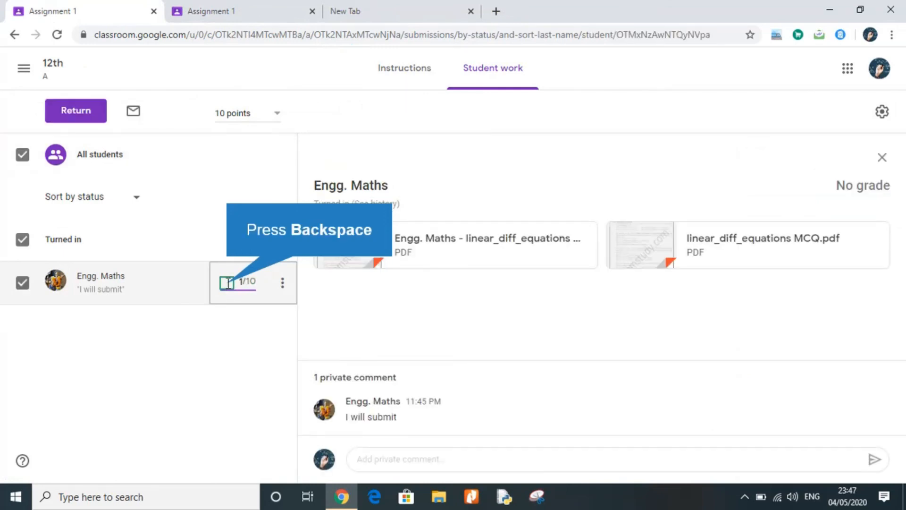
key("BackSpace")
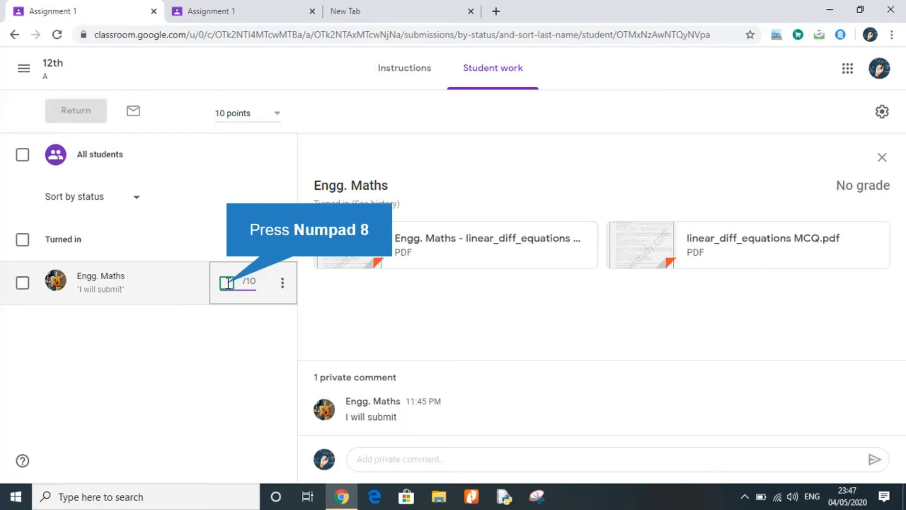
type("8")
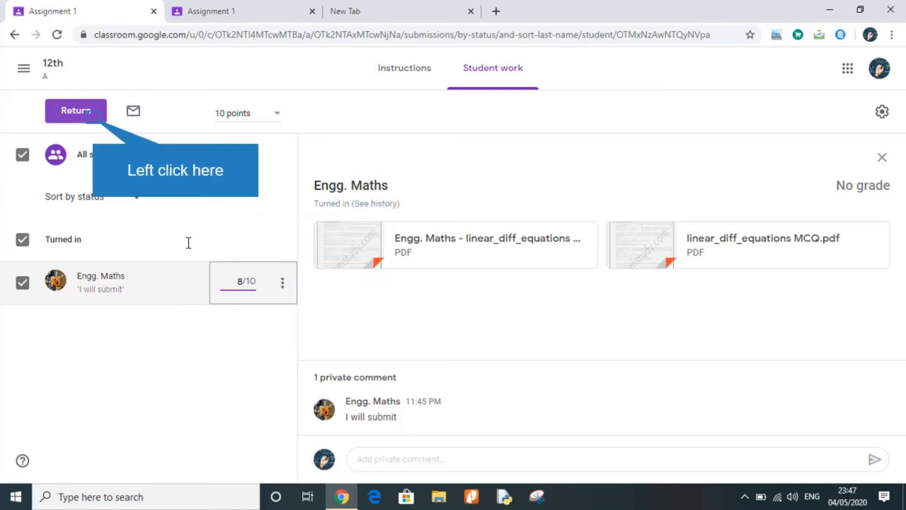
Return the graded work to the student with the private comment "Good keep it up".
left_click(100, 134)
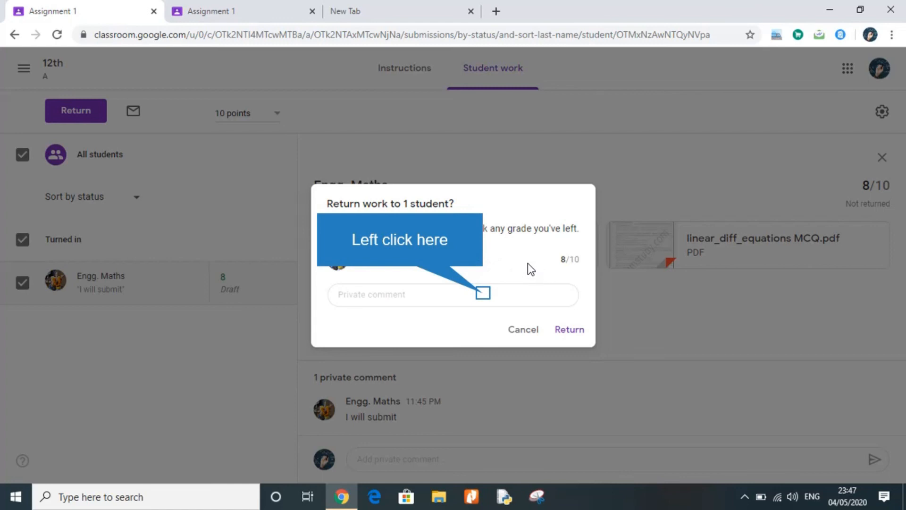
left_click(484, 294)
type("Go")
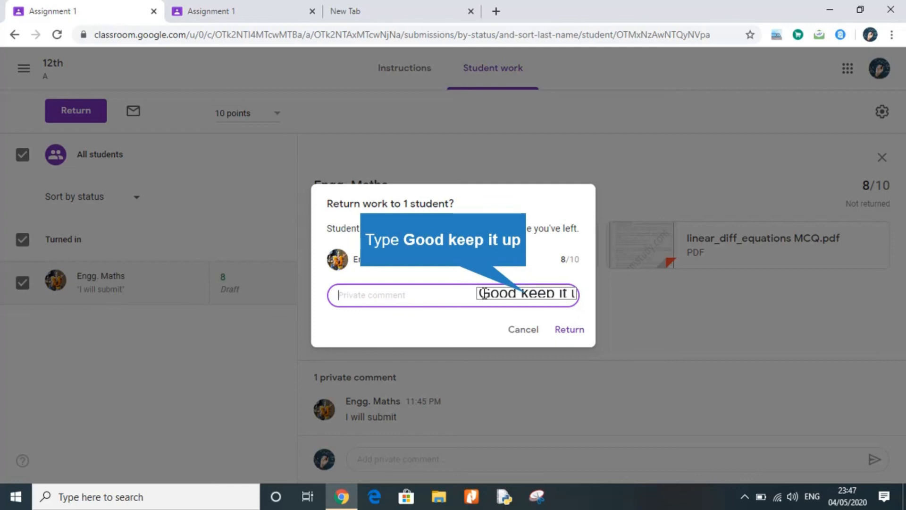
type("od keep it up")
left_click(557, 332)
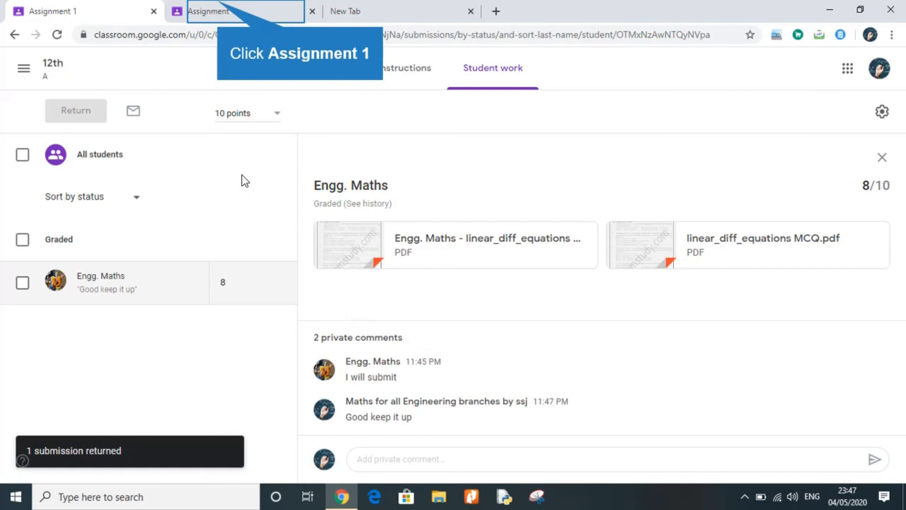
Switch to the student's Assignment 1 page, reload its details by going back, and review the returned grade and the teacher's private comment.
left_click(219, 12)
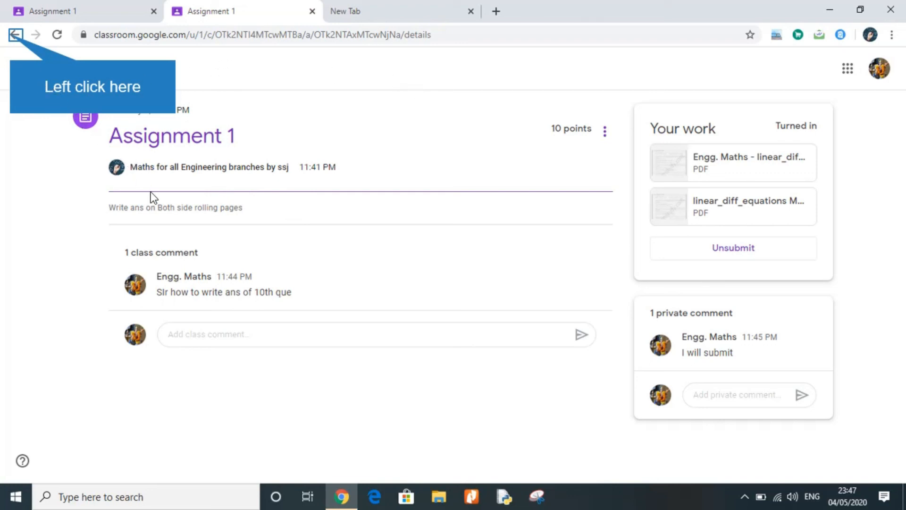
left_click(15, 35)
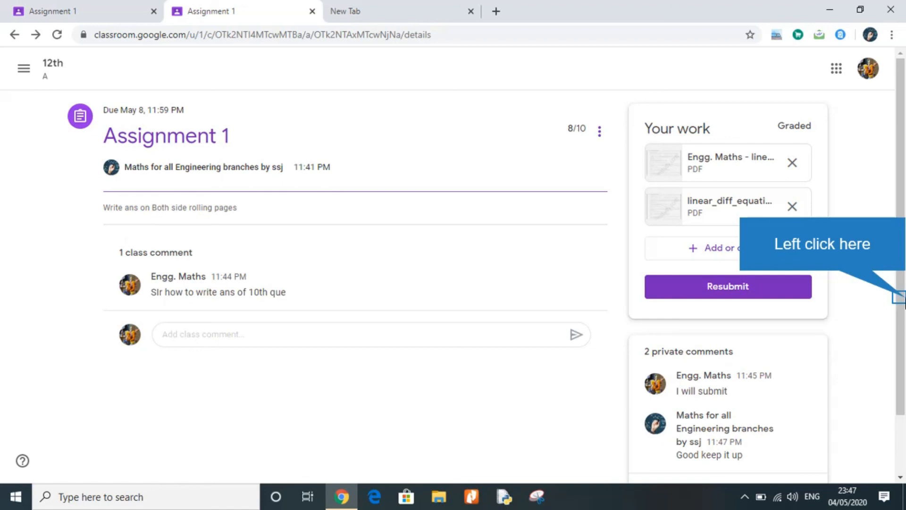
left_click_drag(901, 300, 899, 342)
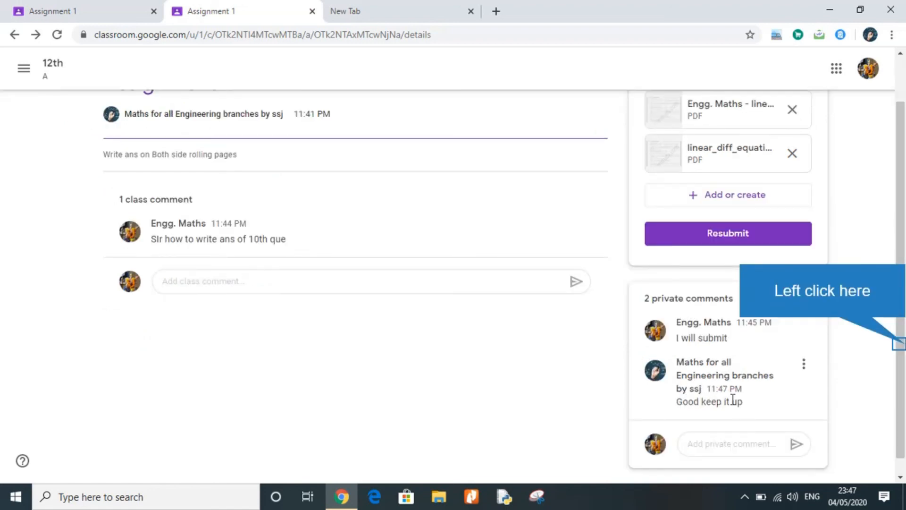
scroll(904, 352, "up", 1)
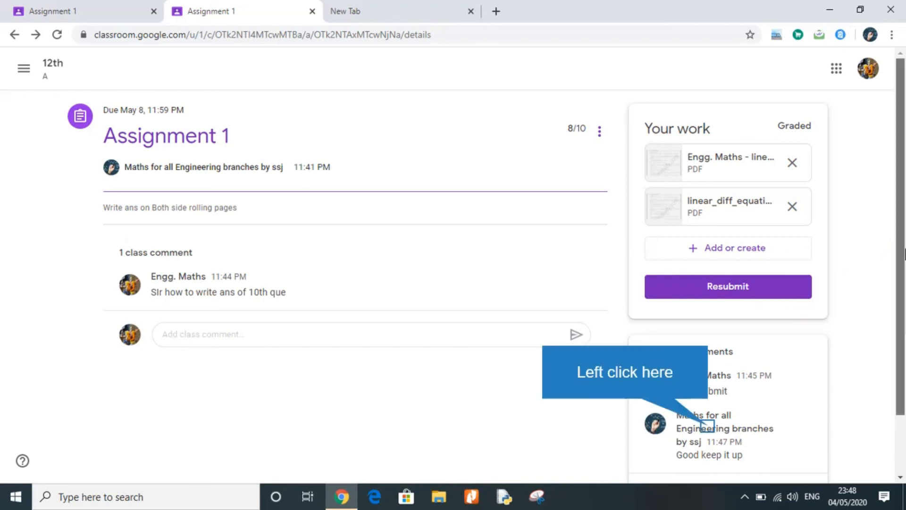
As the student, reply to the teacher on Assignment 1 with the private comment "Thank you sir".
scroll(708, 430, "down", 2)
left_click(709, 427)
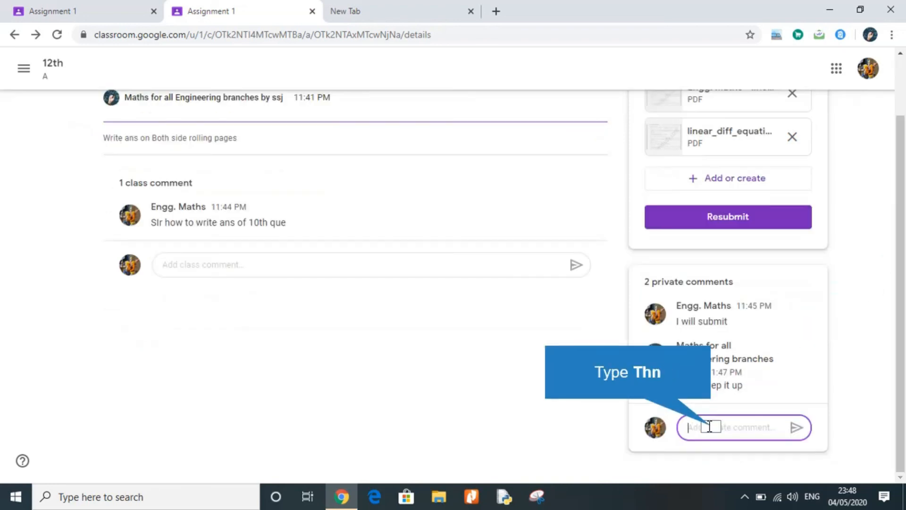
type("Thn")
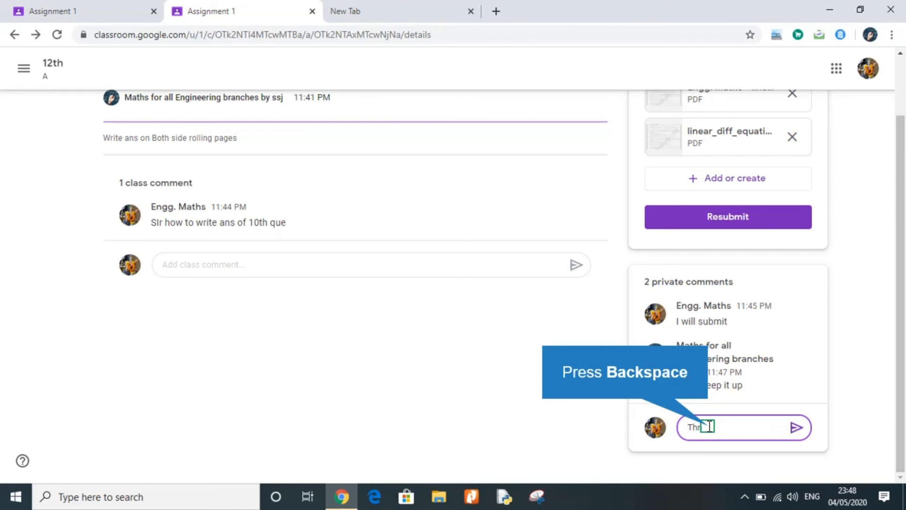
key("BackSpace")
type("ank")
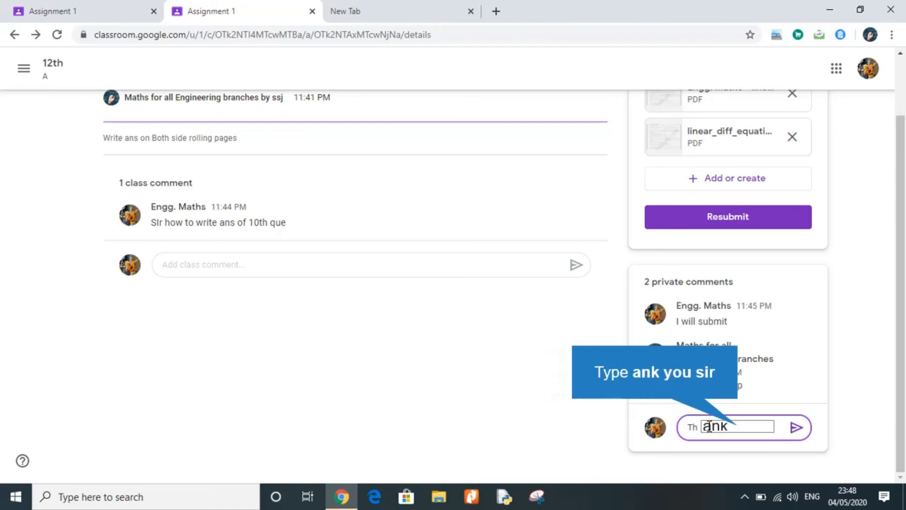
type(" you sir")
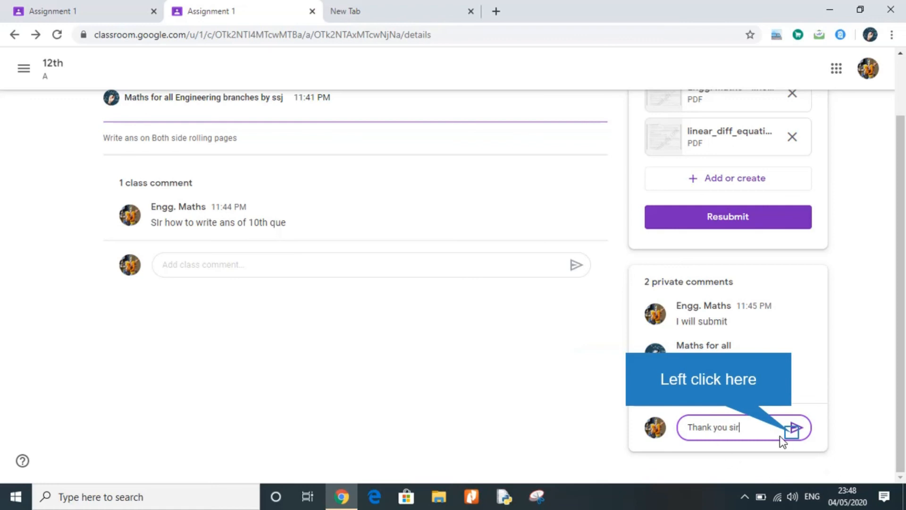
left_click(793, 429)
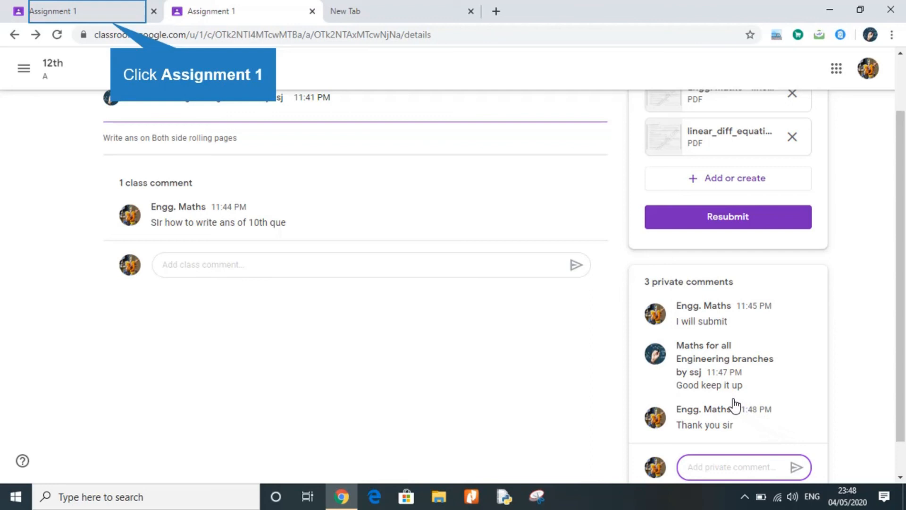
Check the teacher's view of Assignment 1, return to the student account, and open the people list of its FE EM II 2019 20 class.
left_click(113, 19)
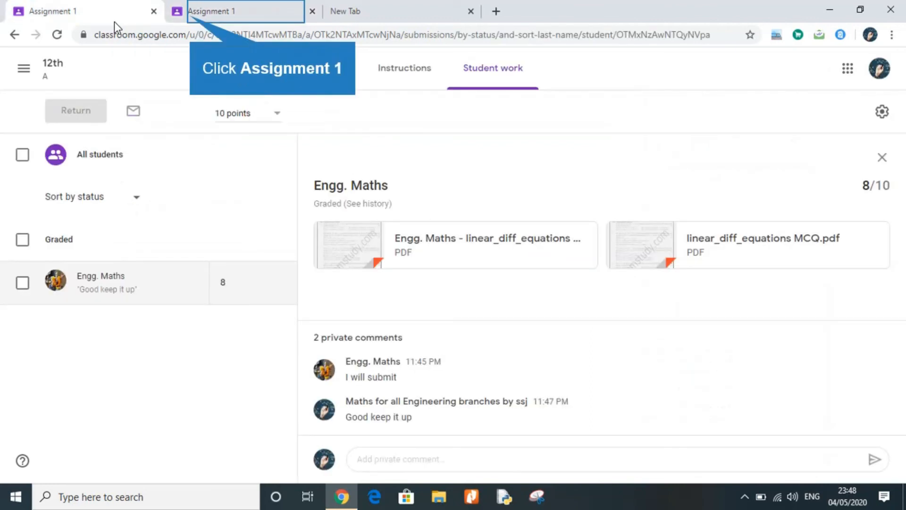
left_click(191, 16)
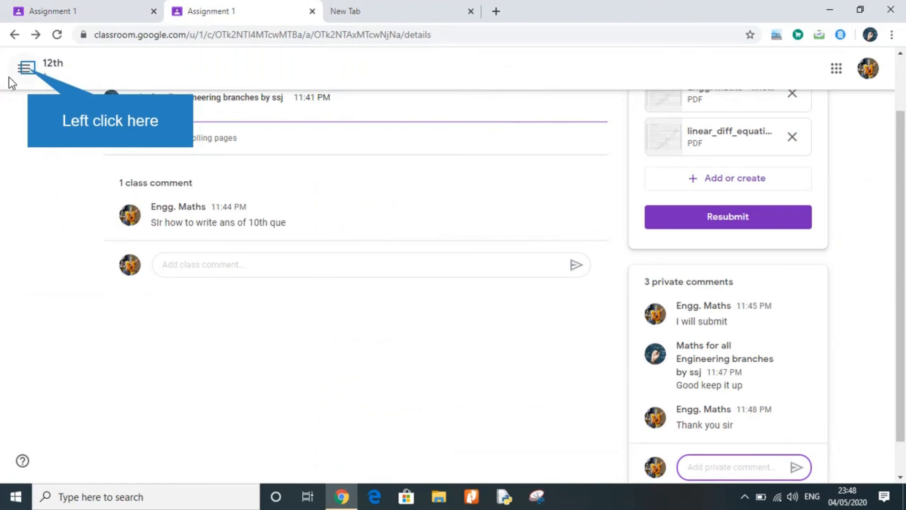
left_click(20, 71)
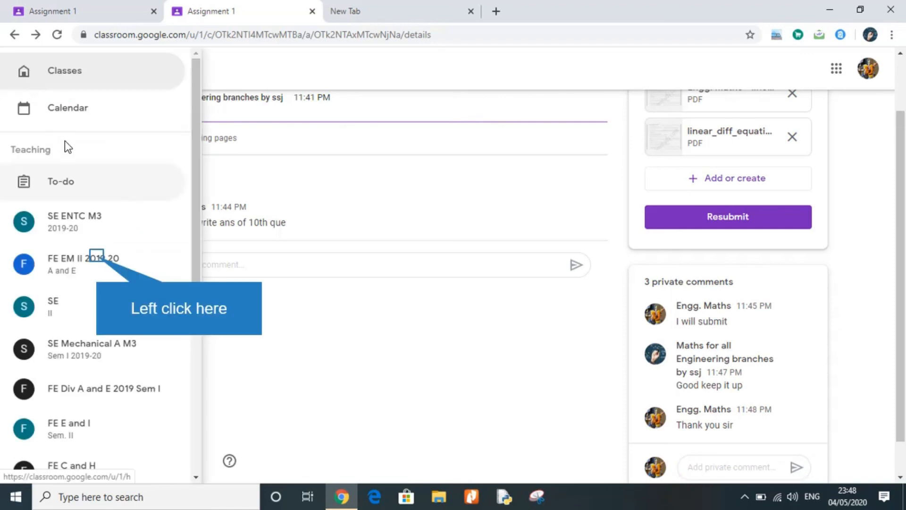
left_click(97, 257)
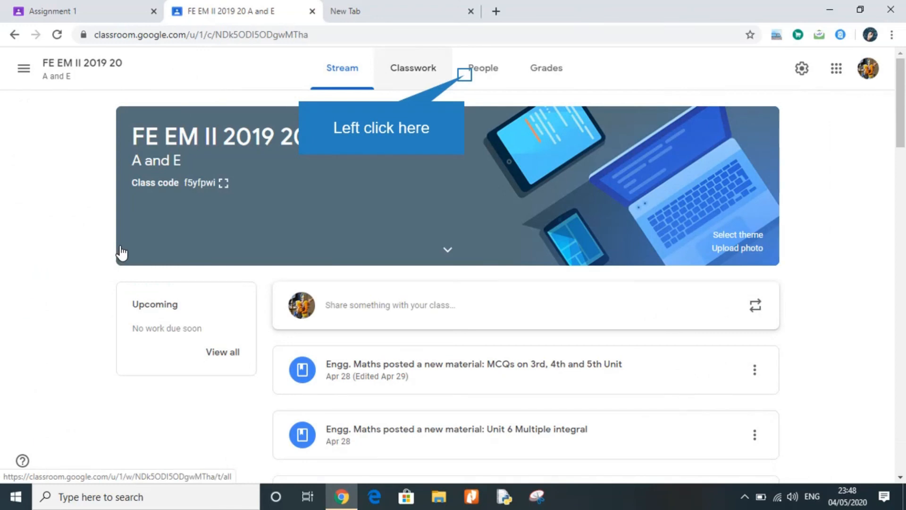
left_click(461, 81)
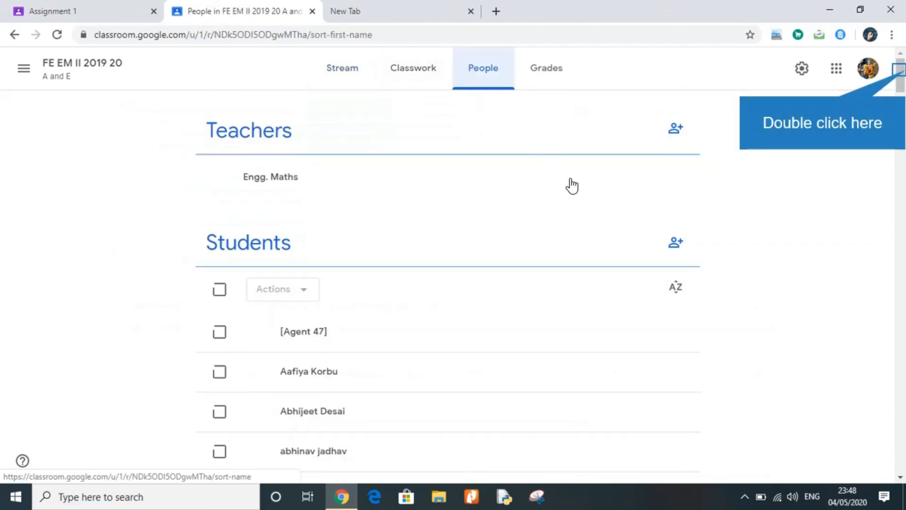
Browse the class's student list and open the work summary of the first student whose first name starts with G.
double_click(903, 71)
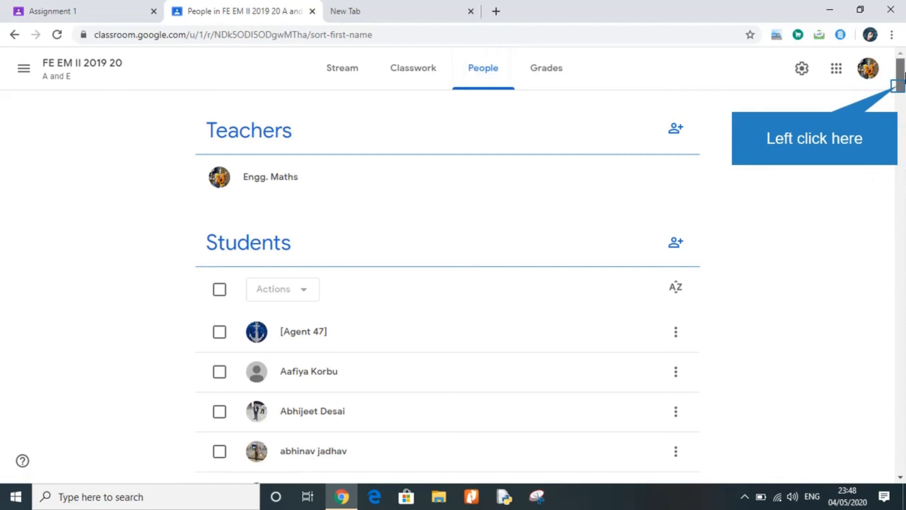
left_click(900, 91)
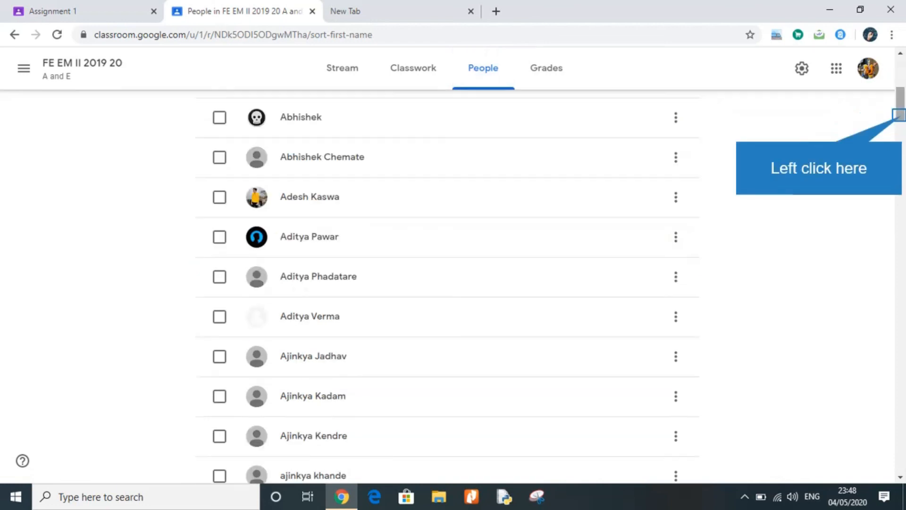
left_click(900, 116)
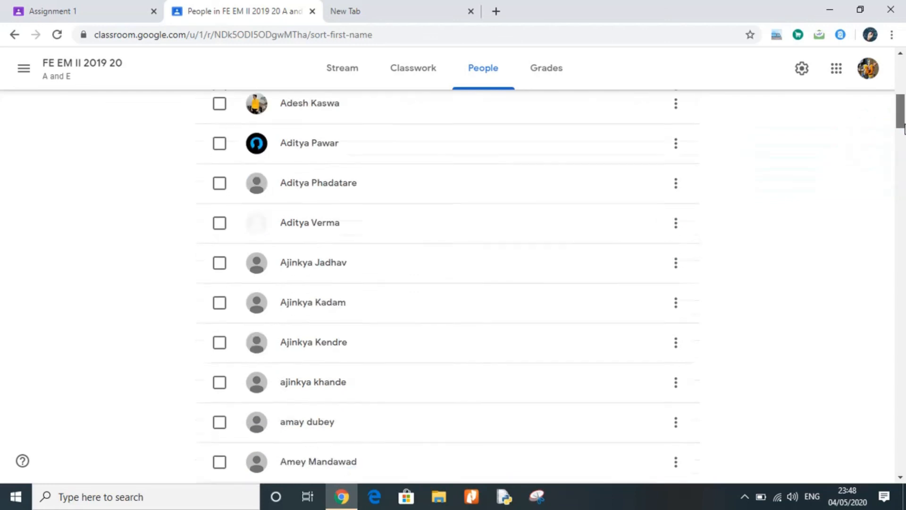
left_click_drag(904, 142, 904, 184)
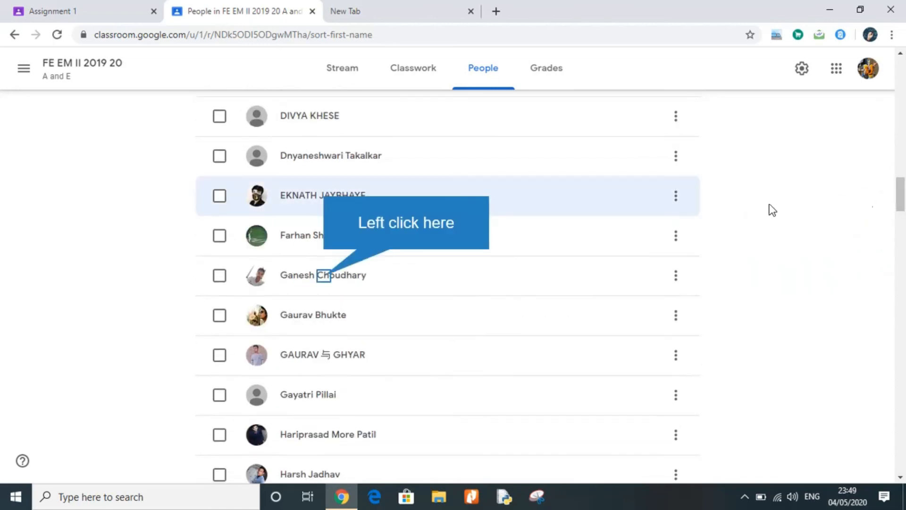
left_click(326, 276)
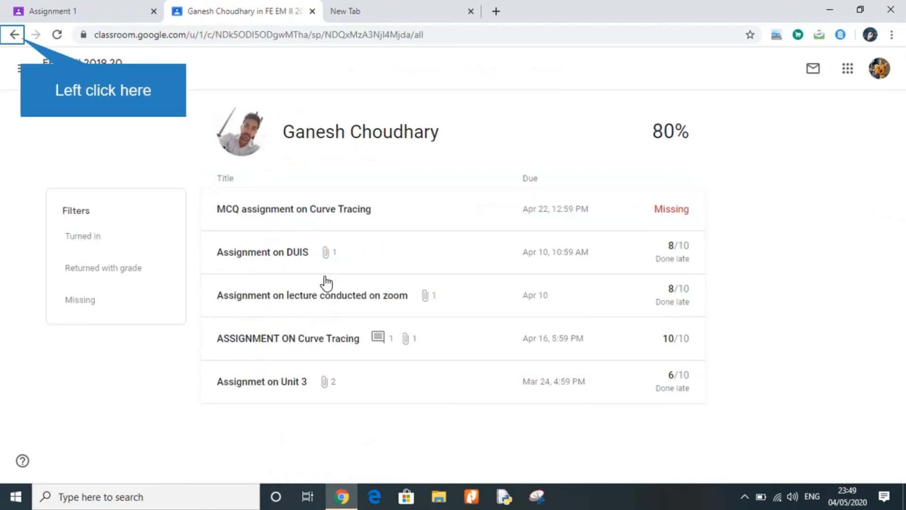